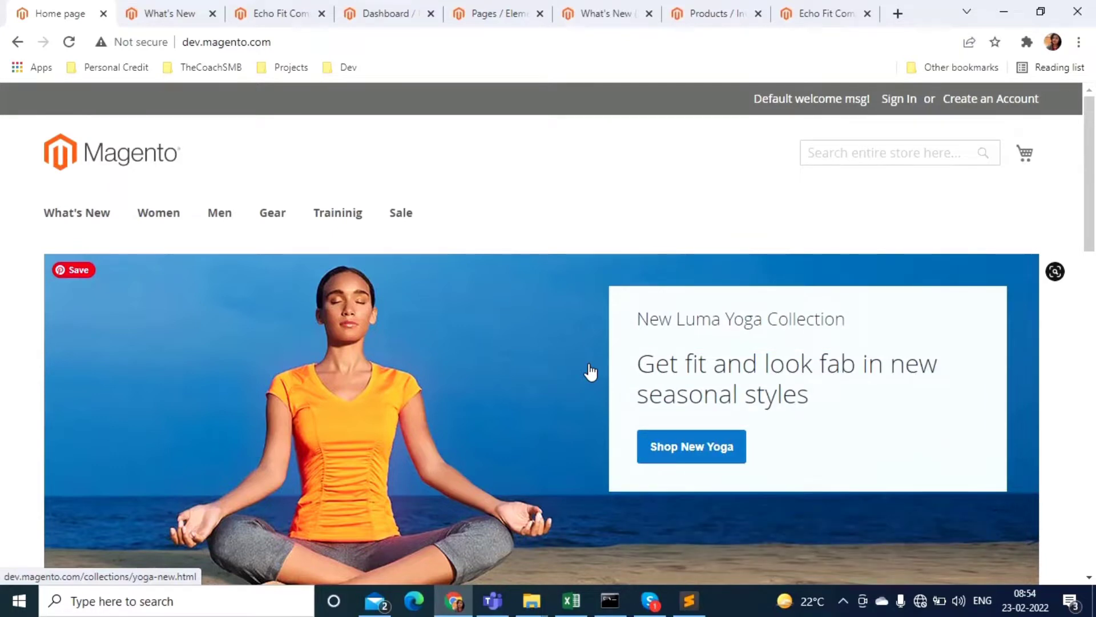
Scroll the storefront home page down and back up
scroll(487, 303, "down", 15)
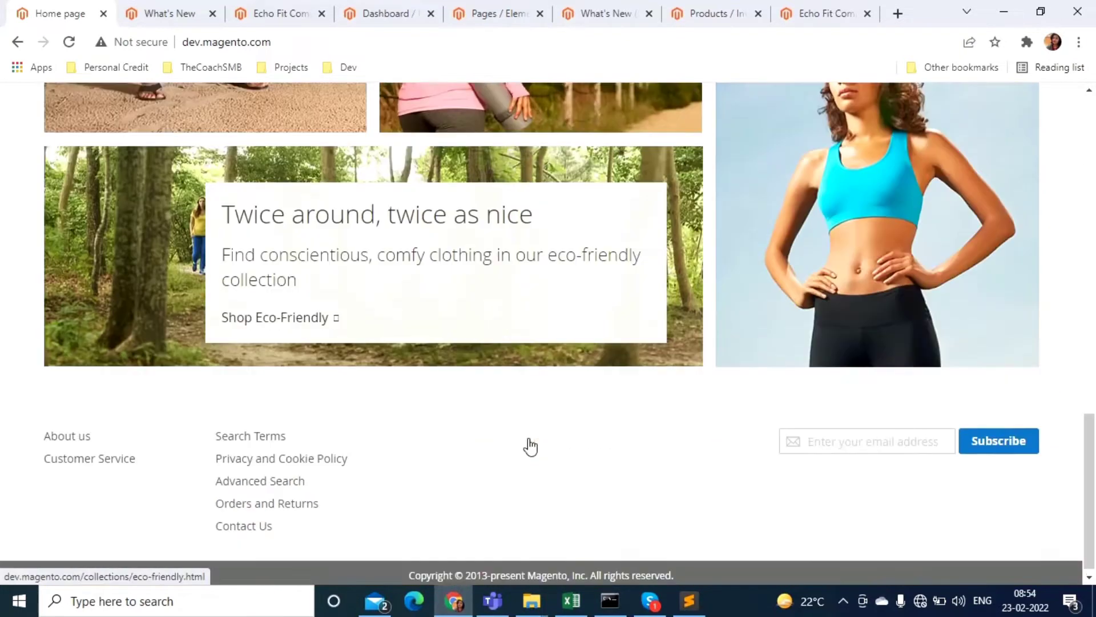
scroll(529, 499, "up", 15)
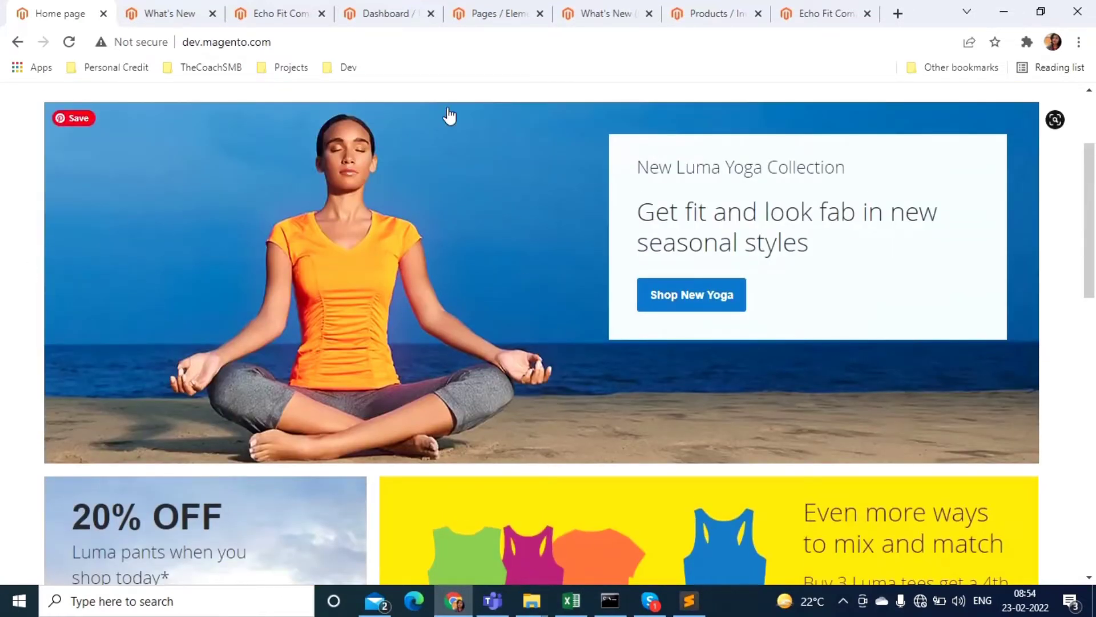
scroll(558, 326, "up", 3)
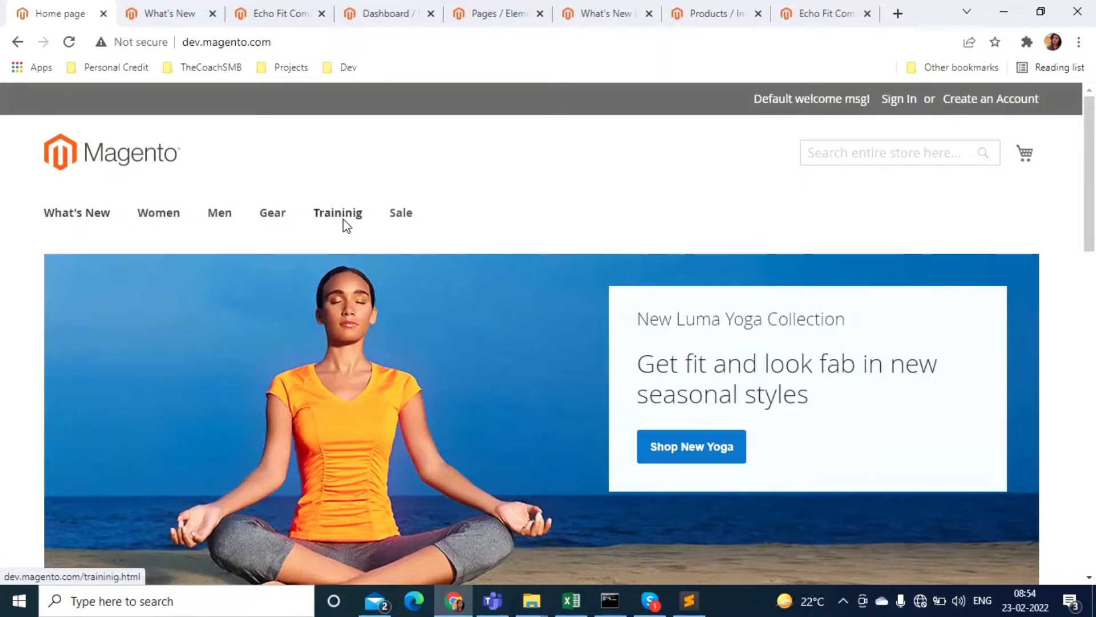
Switch to the What's New category page and scroll through its New in Women's and Men's lists
left_click(148, 21)
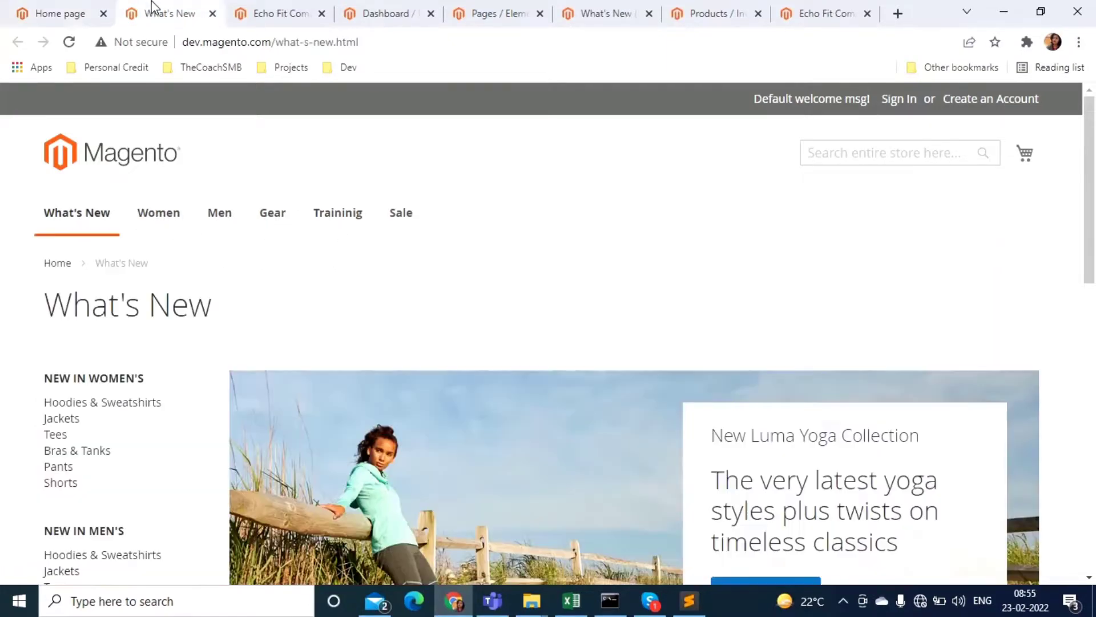
scroll(625, 449, "down", 4)
scroll(623, 450, "down", 5)
scroll(623, 449, "up", 9)
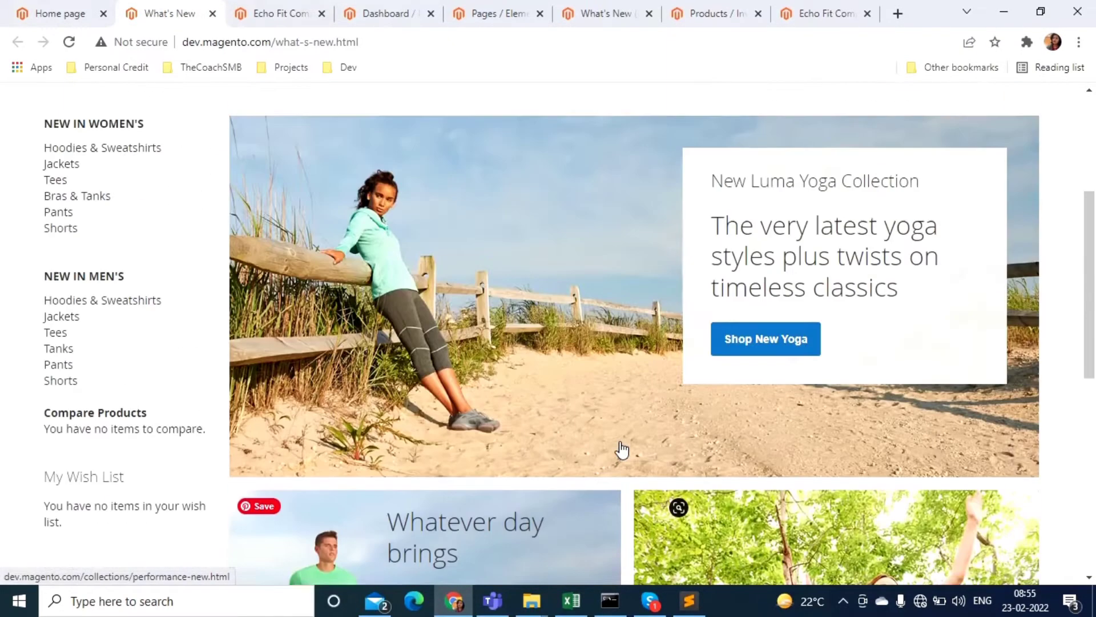
scroll(622, 450, "down", 5)
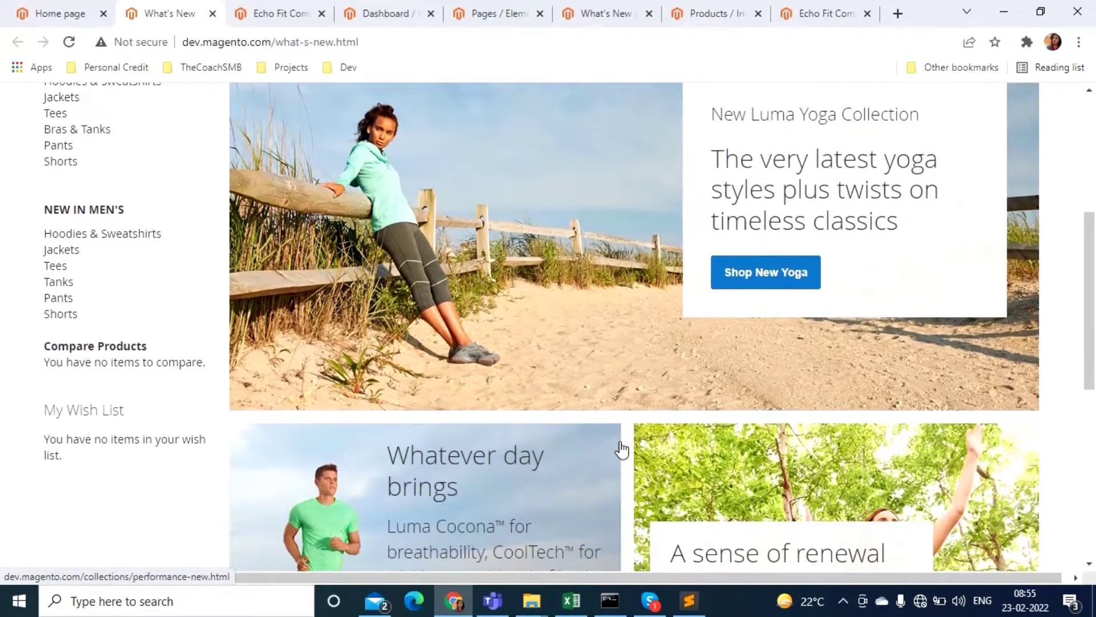
scroll(622, 450, "up", 4)
scroll(621, 450, "up", 2)
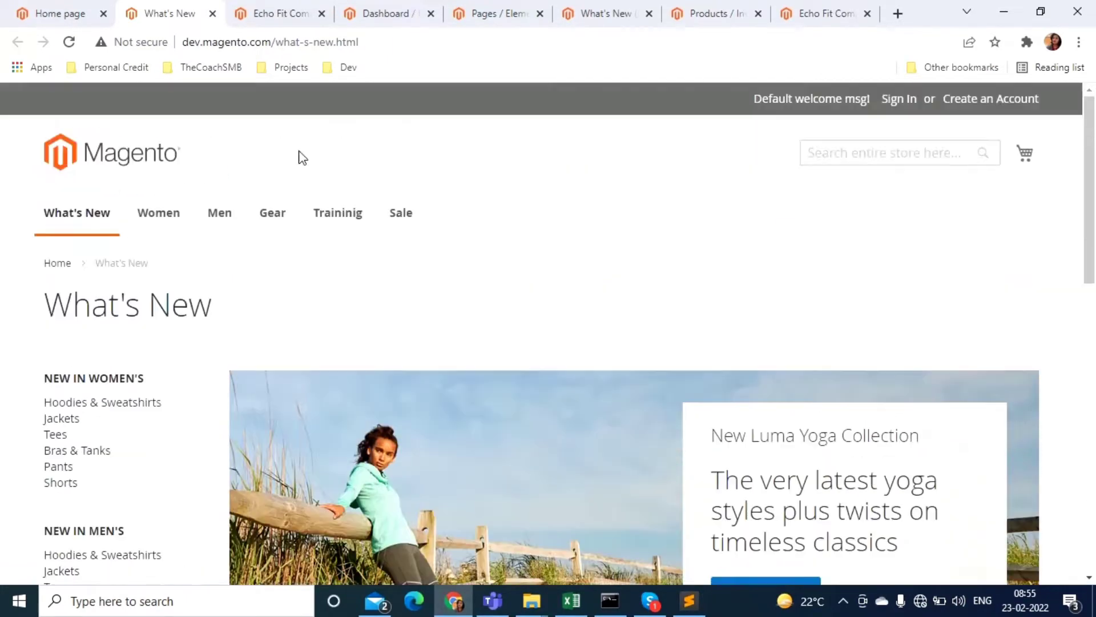
scroll(355, 404, "down", 13)
scroll(384, 485, "up", 5)
scroll(386, 485, "up", 5)
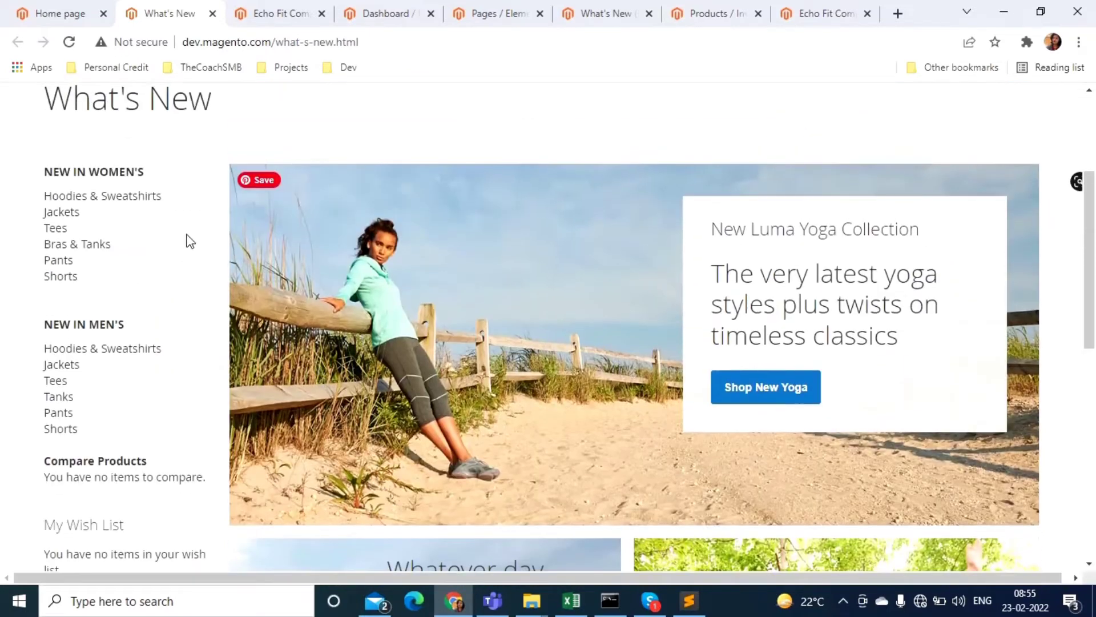
scroll(708, 359, "up", 2)
scroll(708, 359, "up", 2)
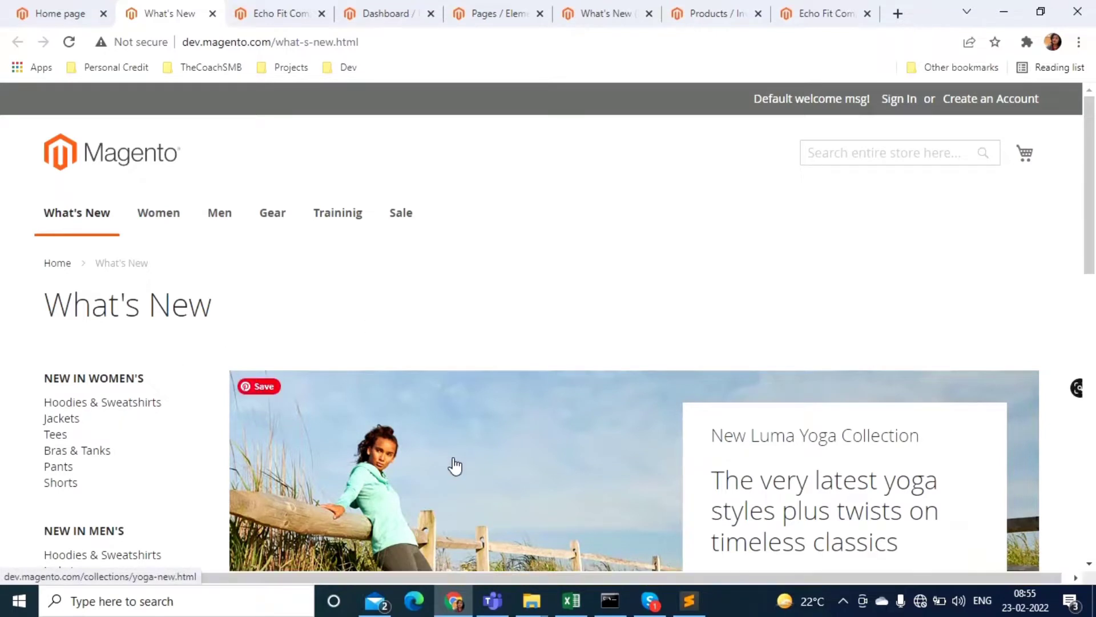
scroll(455, 466, "down", 1)
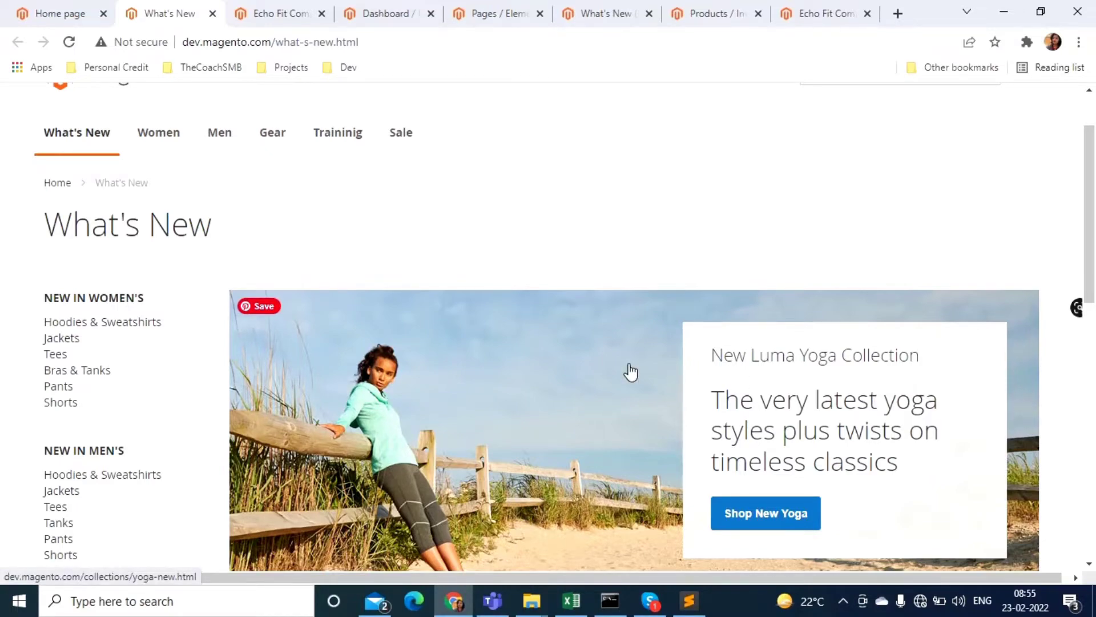
scroll(628, 372, "down", 13)
scroll(612, 368, "up", 6)
scroll(612, 361, "up", 8)
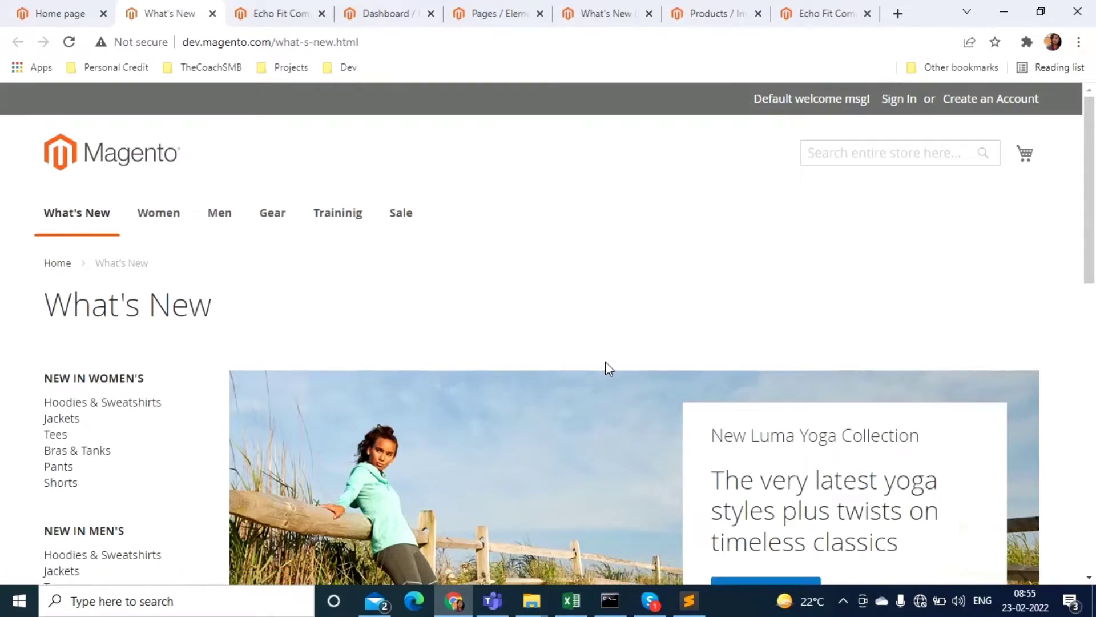
Go from the storefront home page to the admin dashboard and open the Content menu
left_click(41, 11)
scroll(514, 428, "down", 8)
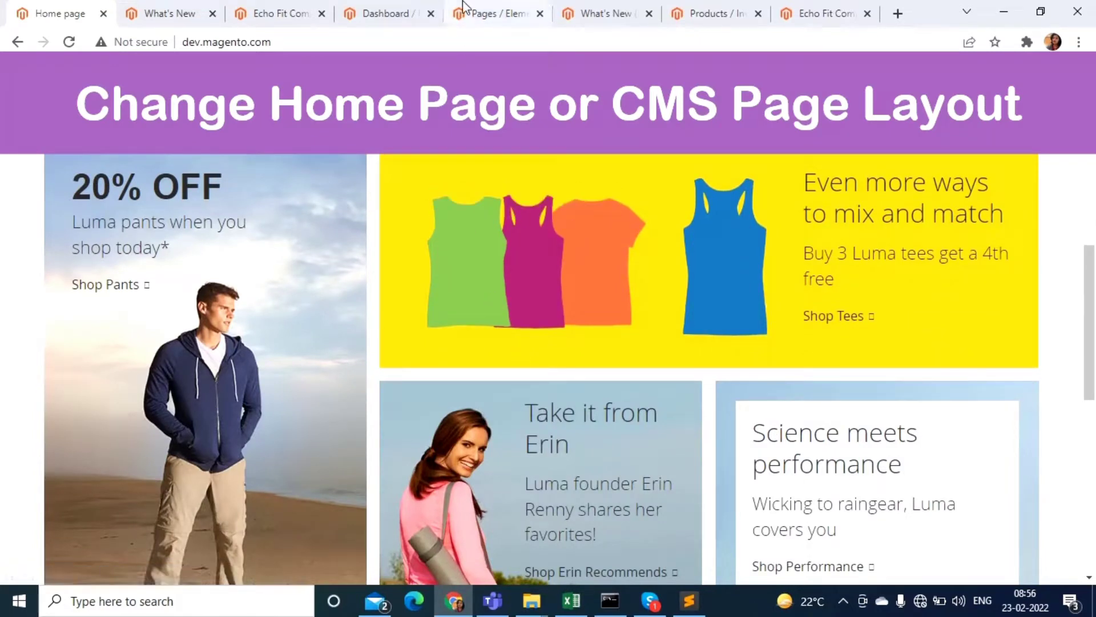
left_click(406, 10)
left_click(35, 415)
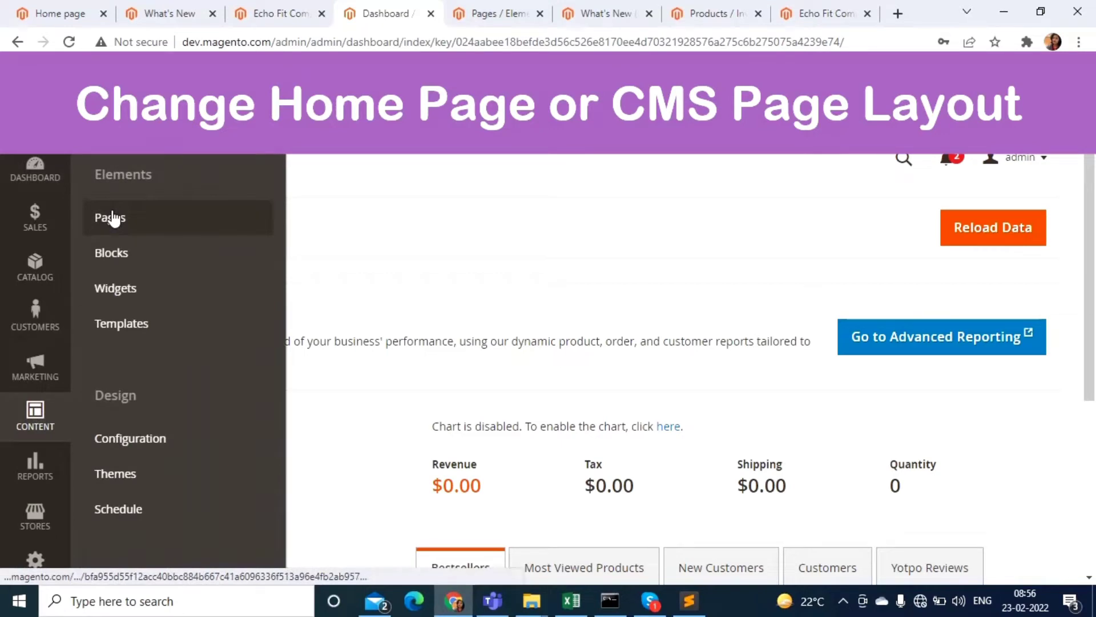
Recheck the storefront home page, then return to the admin dashboard
left_click(51, 12)
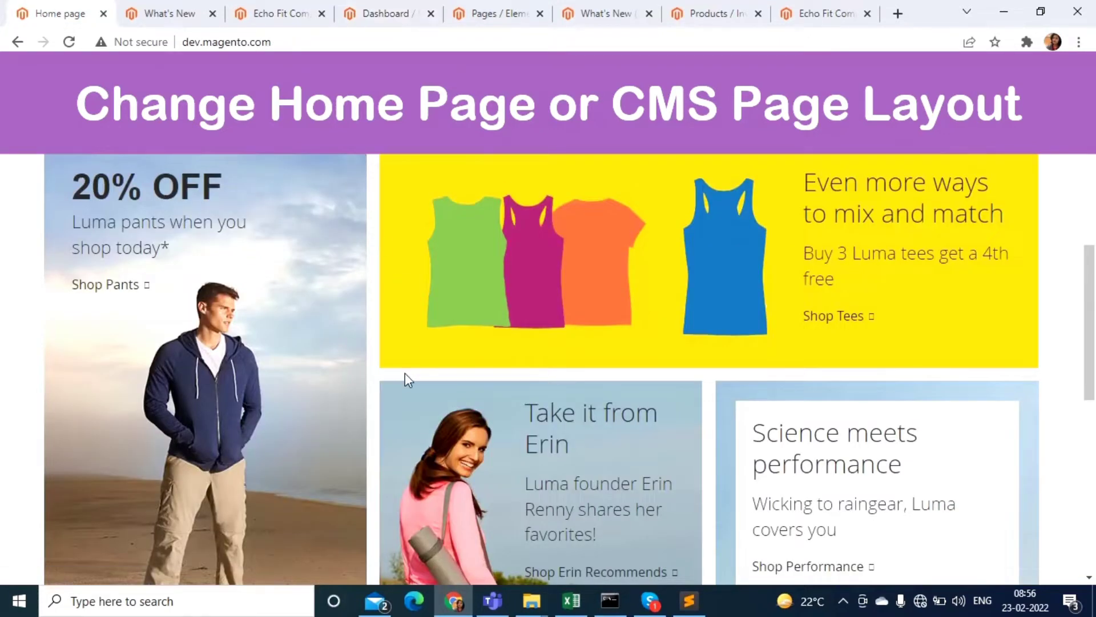
scroll(444, 426, "up", 6)
scroll(445, 426, "down", 6)
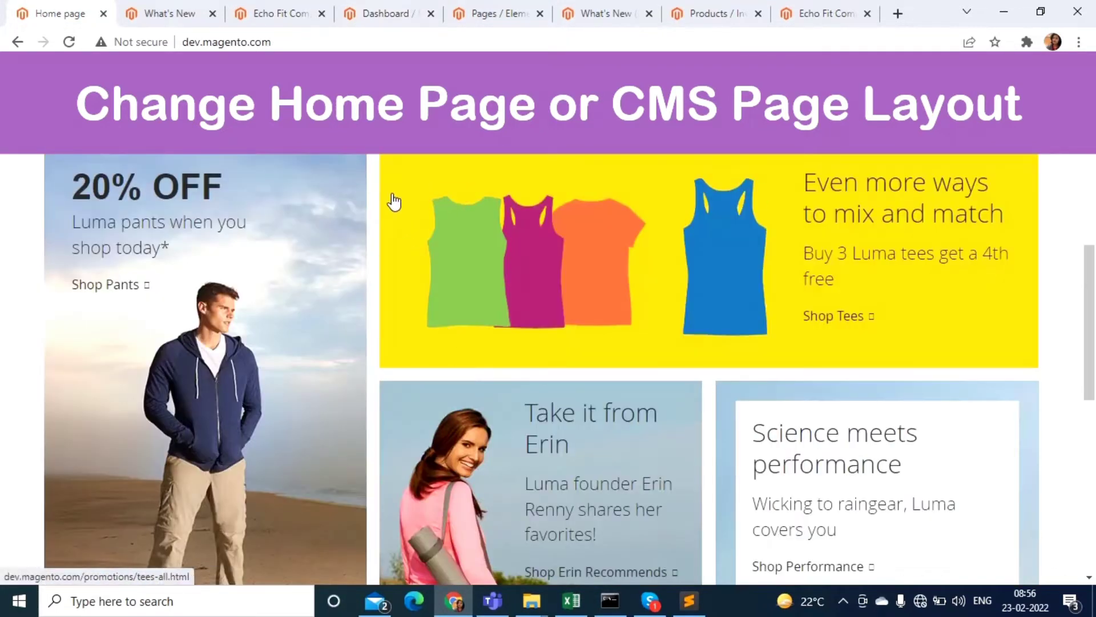
scroll(461, 387, "up", 6)
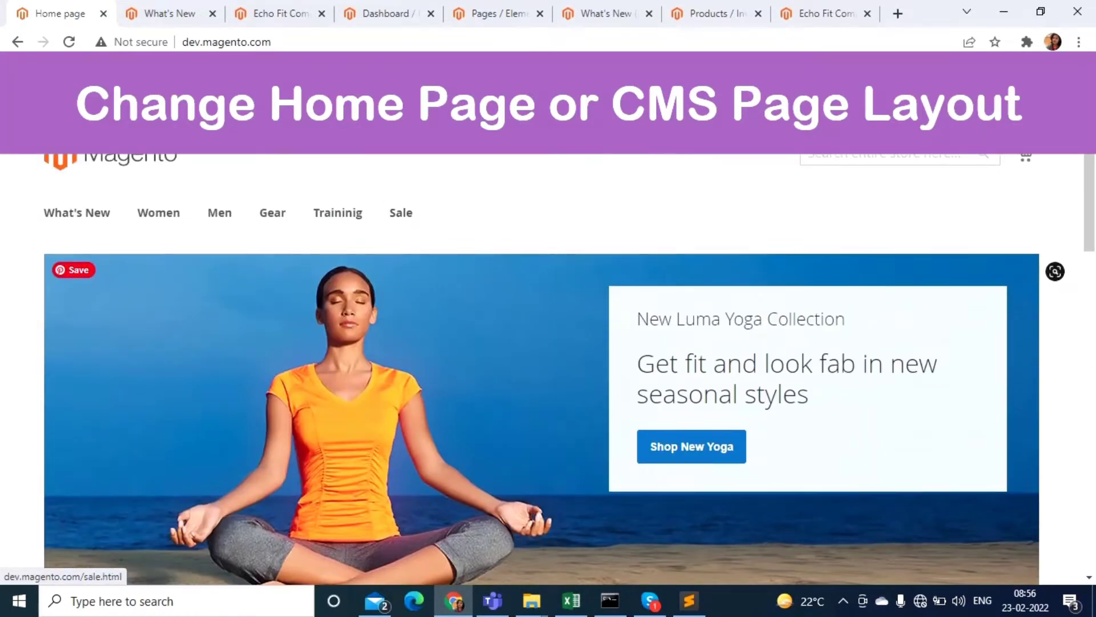
left_click(386, 13)
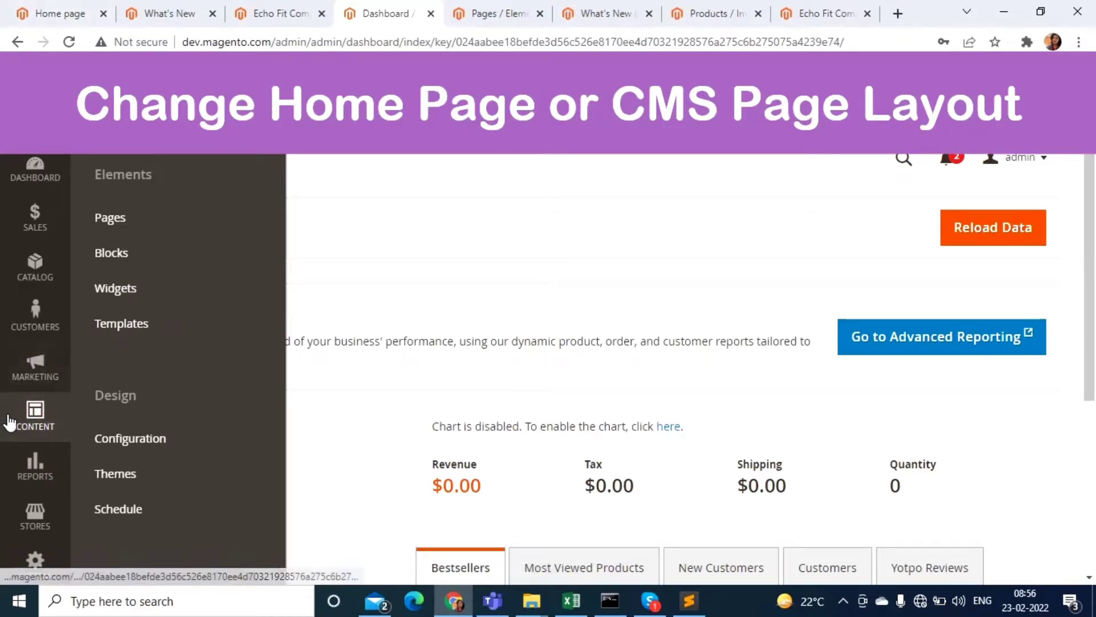
Open the CMS Pages list, compare with the storefront home page, and return to the list
left_click(119, 225)
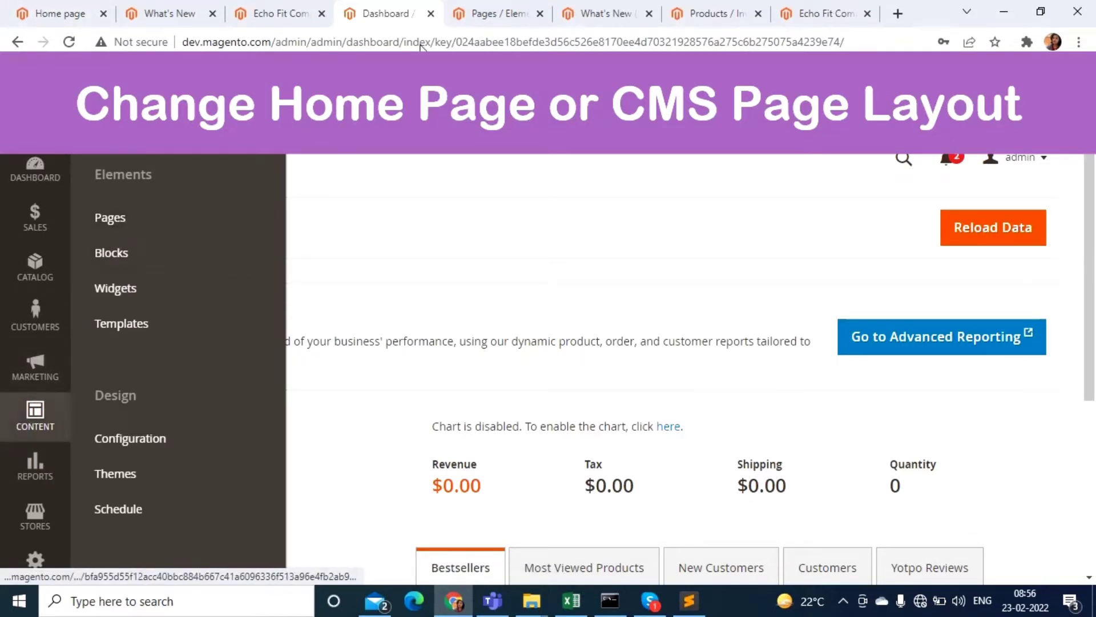
scroll(541, 525, "down", 3)
scroll(540, 526, "up", 4)
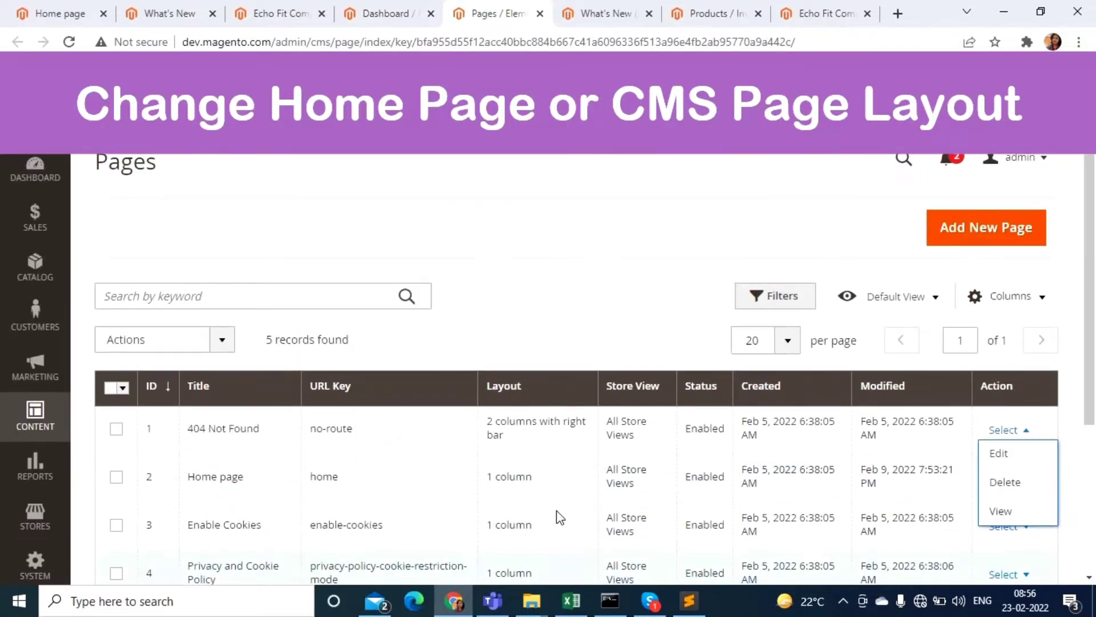
scroll(282, 428, "down", 4)
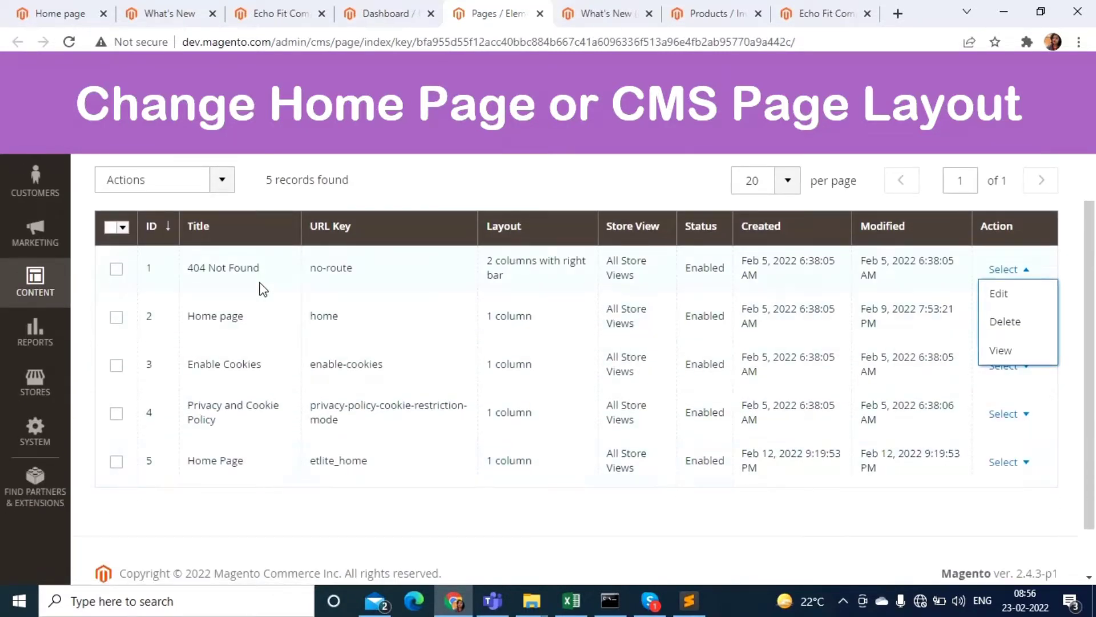
left_click(95, 12)
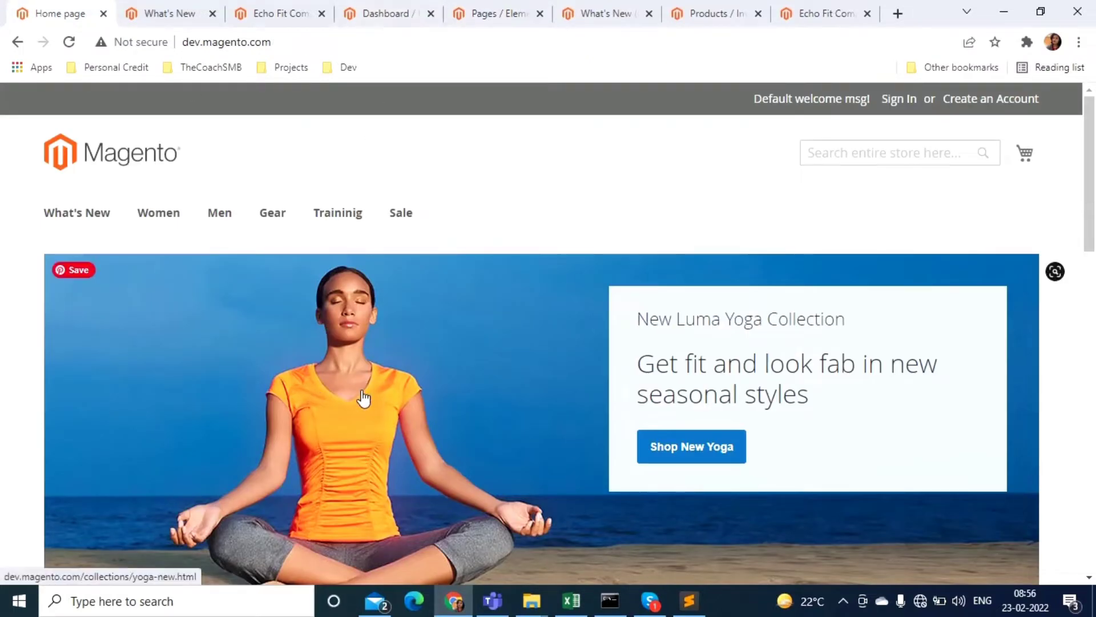
scroll(365, 392, "down", 4)
left_click(474, 11)
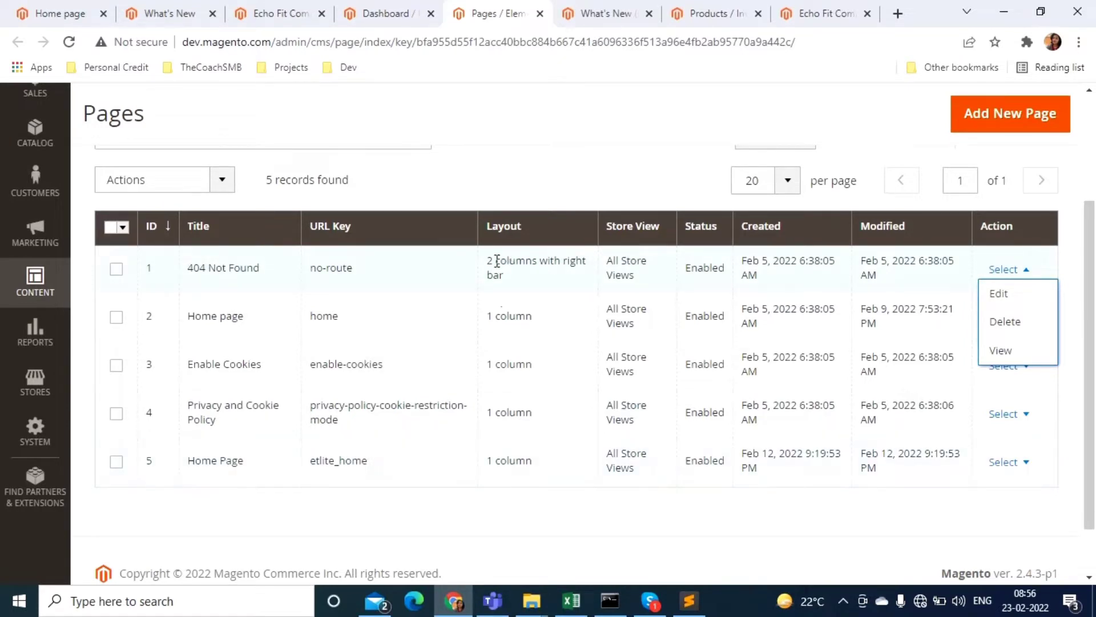
Inline-edit the 404 Not Found page, view its Layout choices, and cancel without changes
left_click(527, 279)
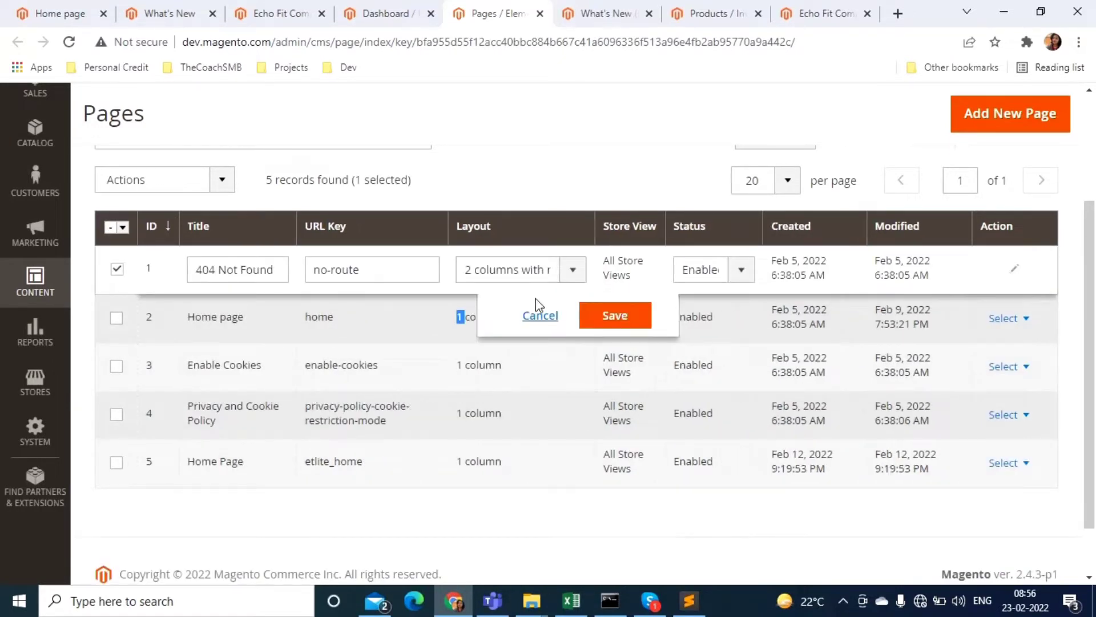
left_click(573, 272)
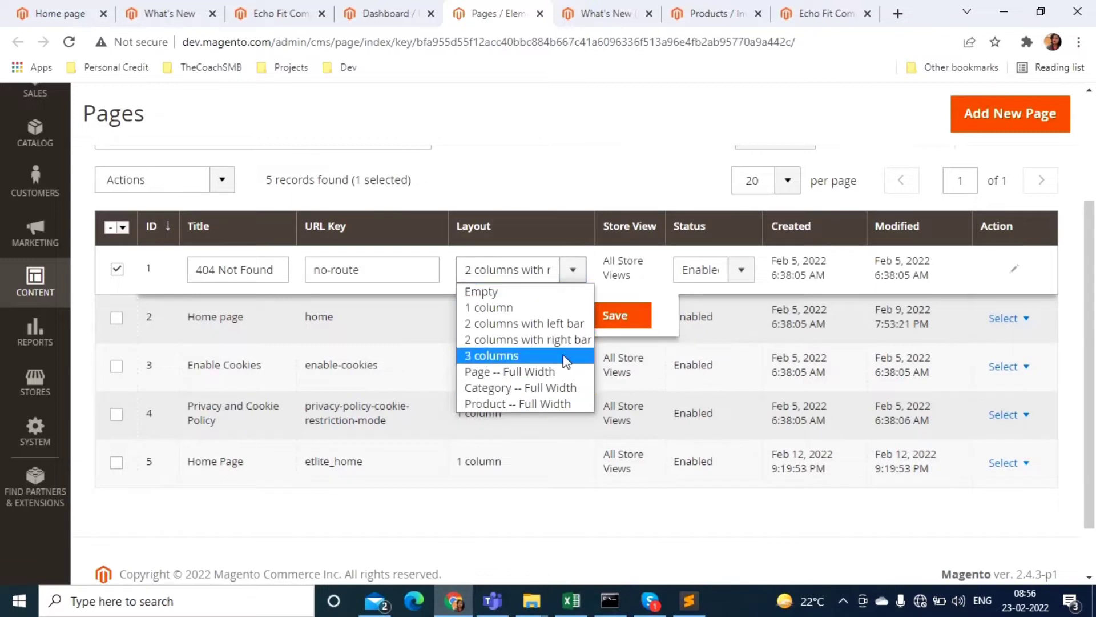
left_click(534, 444)
left_click(536, 318)
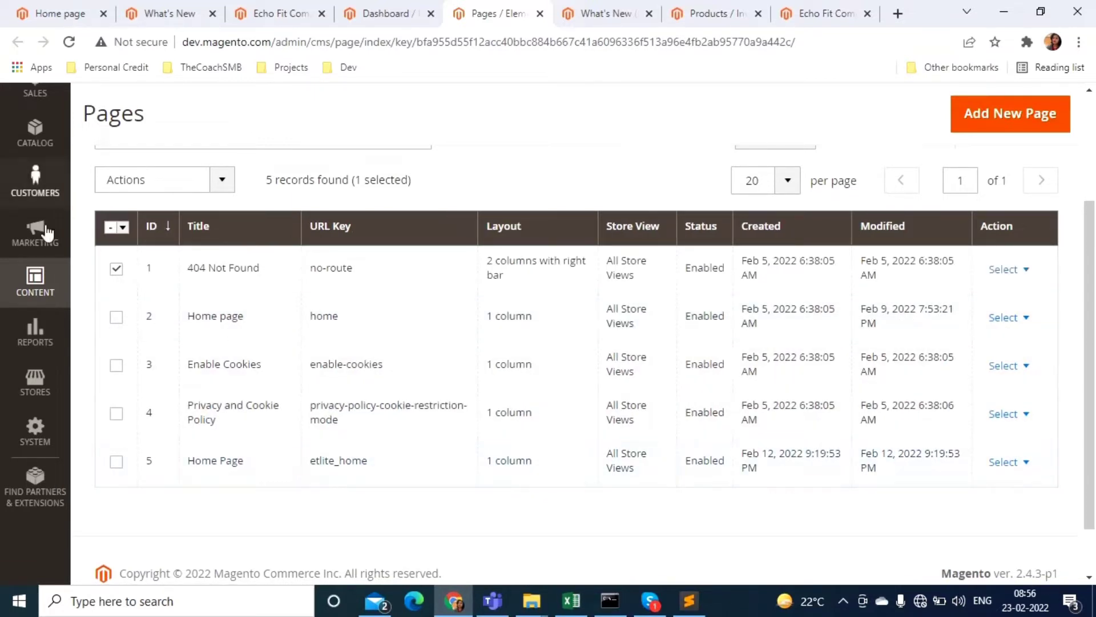
Dismiss the Content menu, then switch to the storefront home page and scroll through it
left_click(35, 280)
scroll(135, 257, "up", 3)
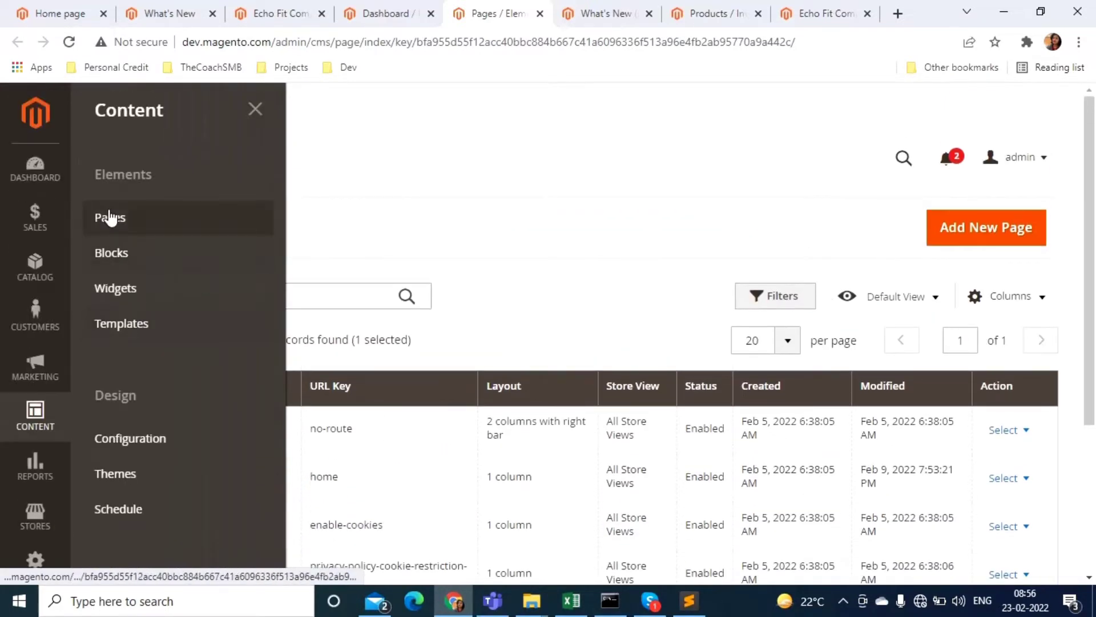
left_click(528, 232)
scroll(338, 461, "down", 1)
scroll(339, 462, "down", 2)
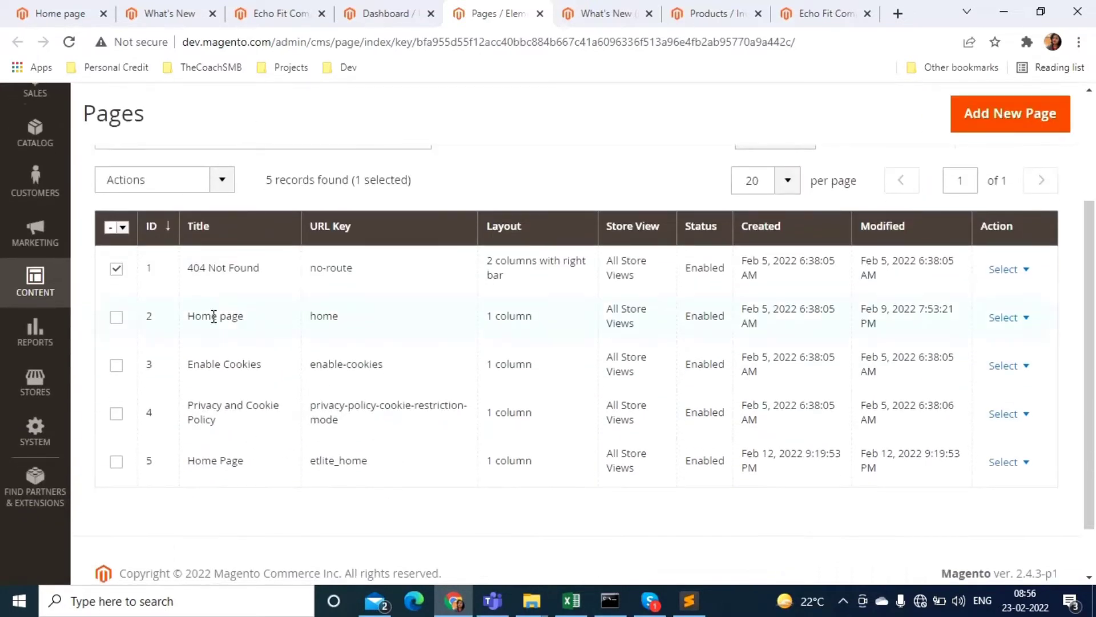
left_click(55, 13)
scroll(602, 425, "down", 10)
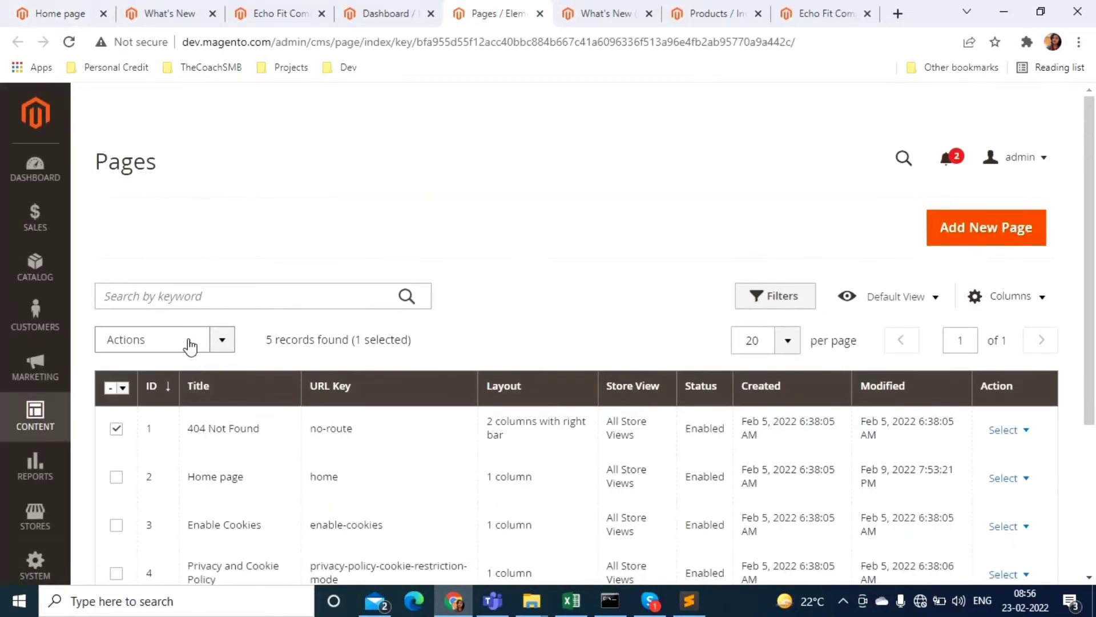
scroll(251, 580, "down", 3)
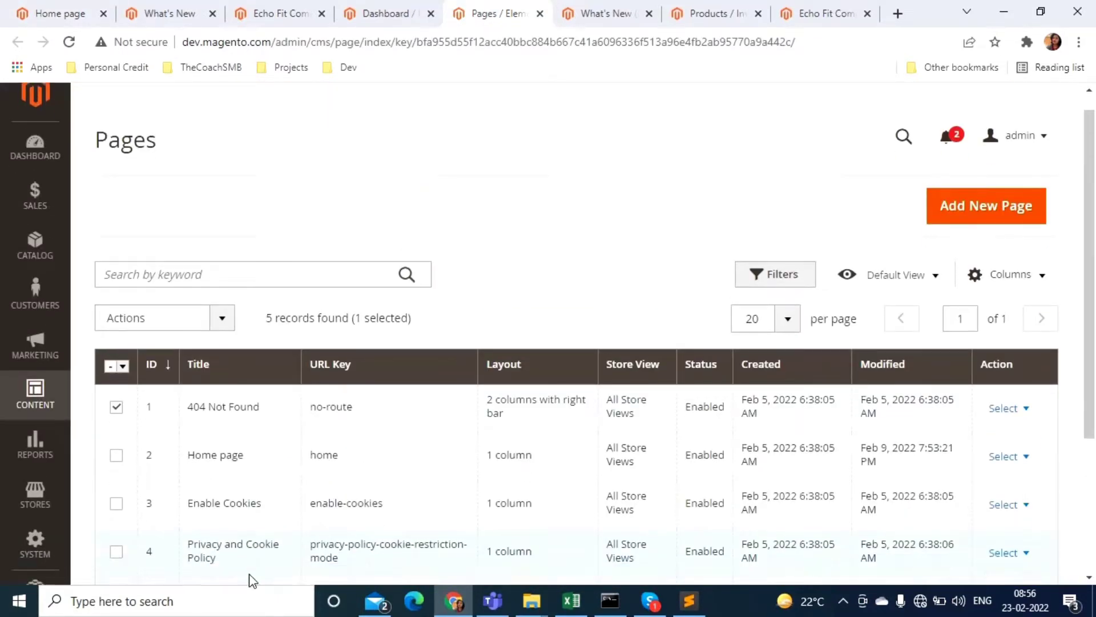
scroll(250, 577, "up", 3)
Switch to the storefront What's New page and inspect its left subcategory sidebar layout
left_click(64, 7)
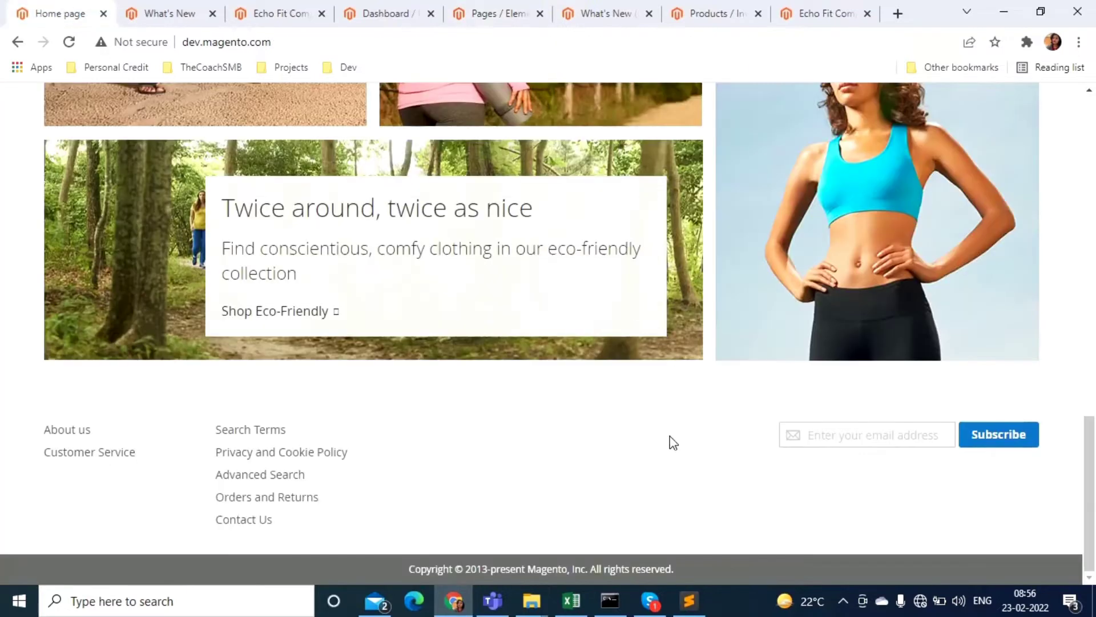
scroll(668, 443, "up", 10)
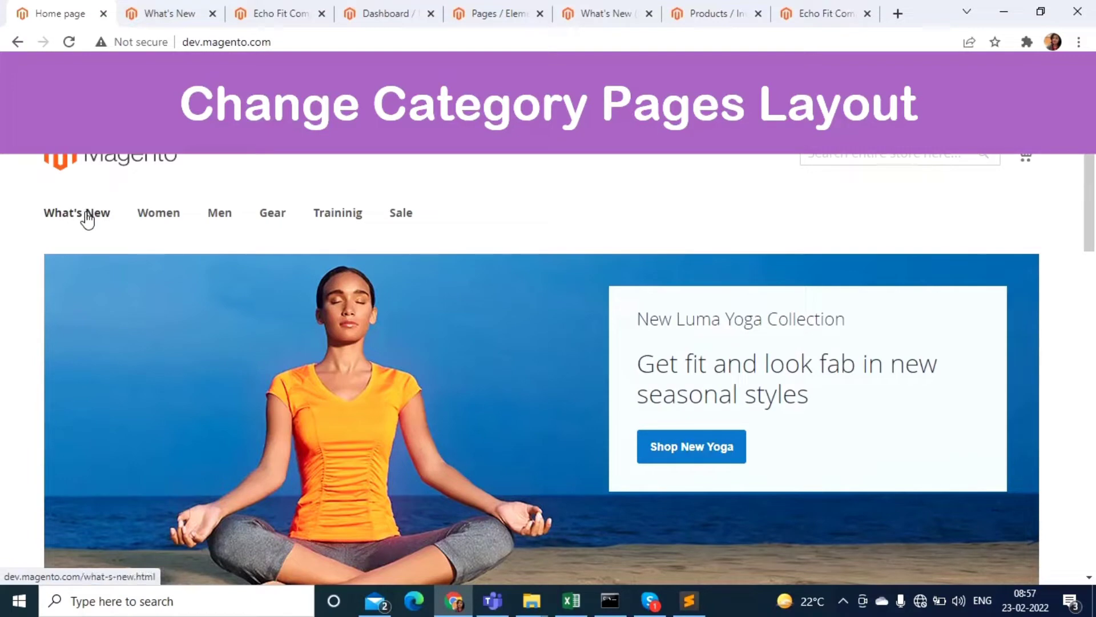
left_click(137, 13)
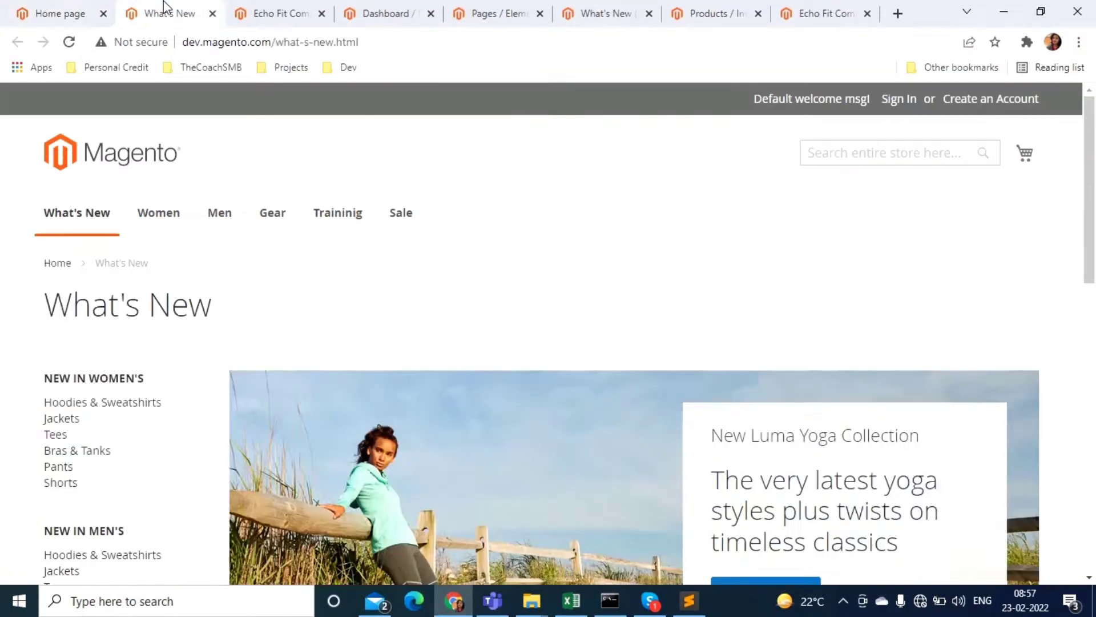
scroll(376, 397, "down", 10)
scroll(388, 402, "up", 8)
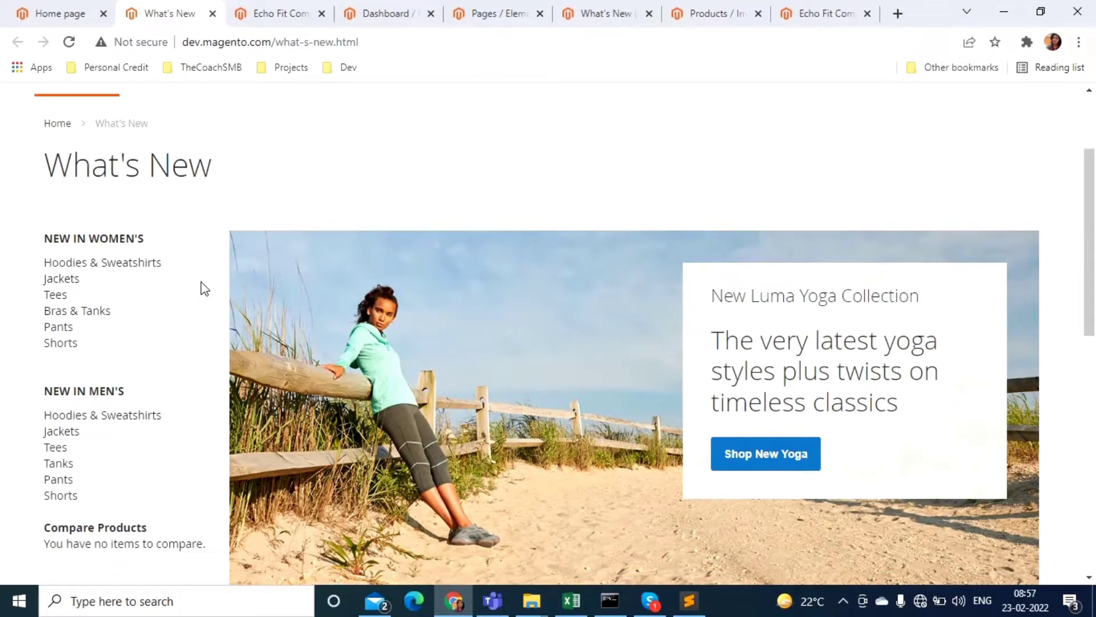
scroll(200, 282, "up", 2)
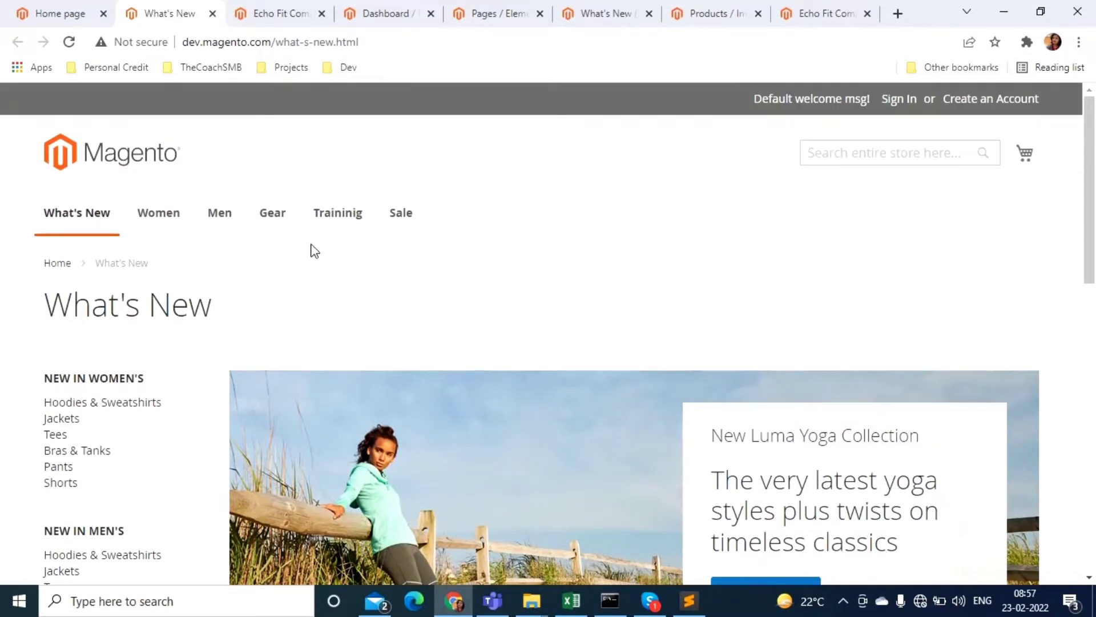
In the admin What's New category editor, toggle the Catalog menu and view the layout choices
left_click(587, 20)
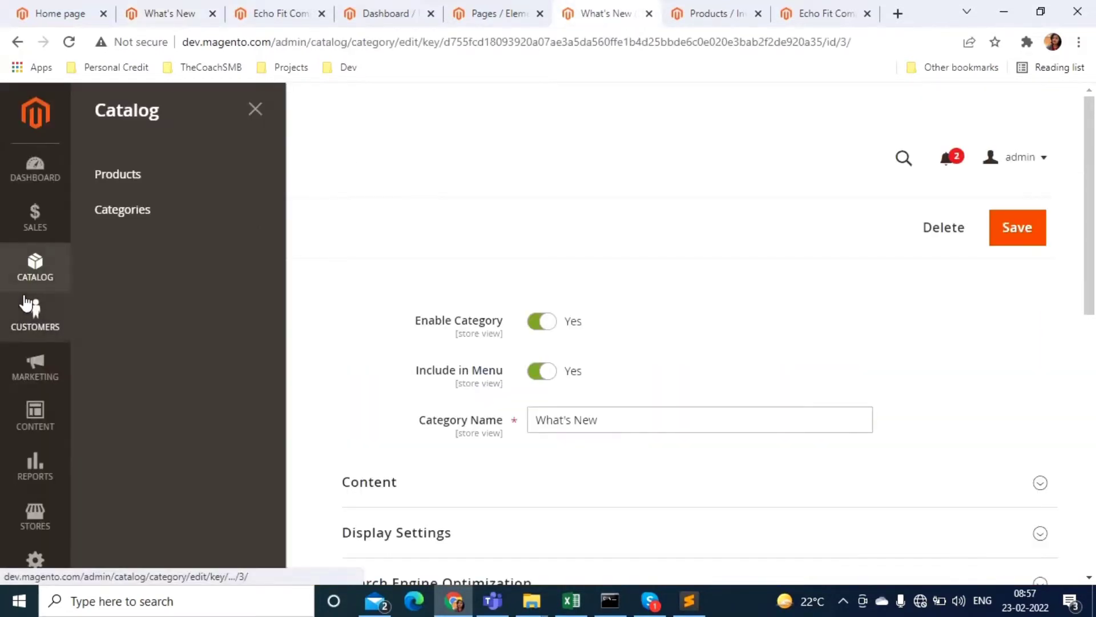
left_click(36, 274)
left_click(37, 274)
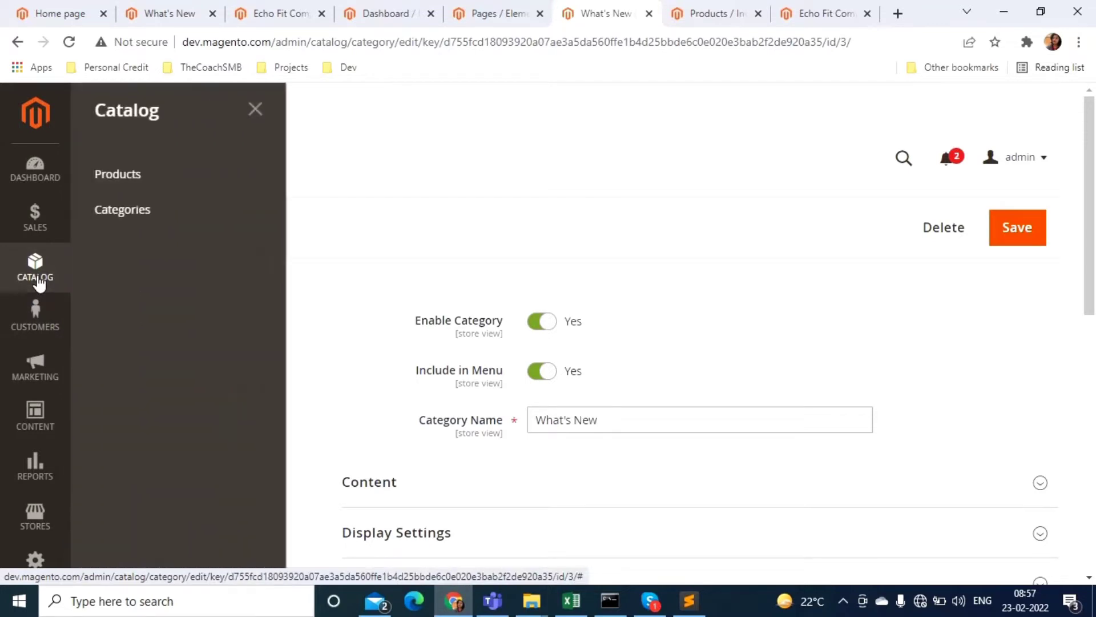
left_click(35, 266)
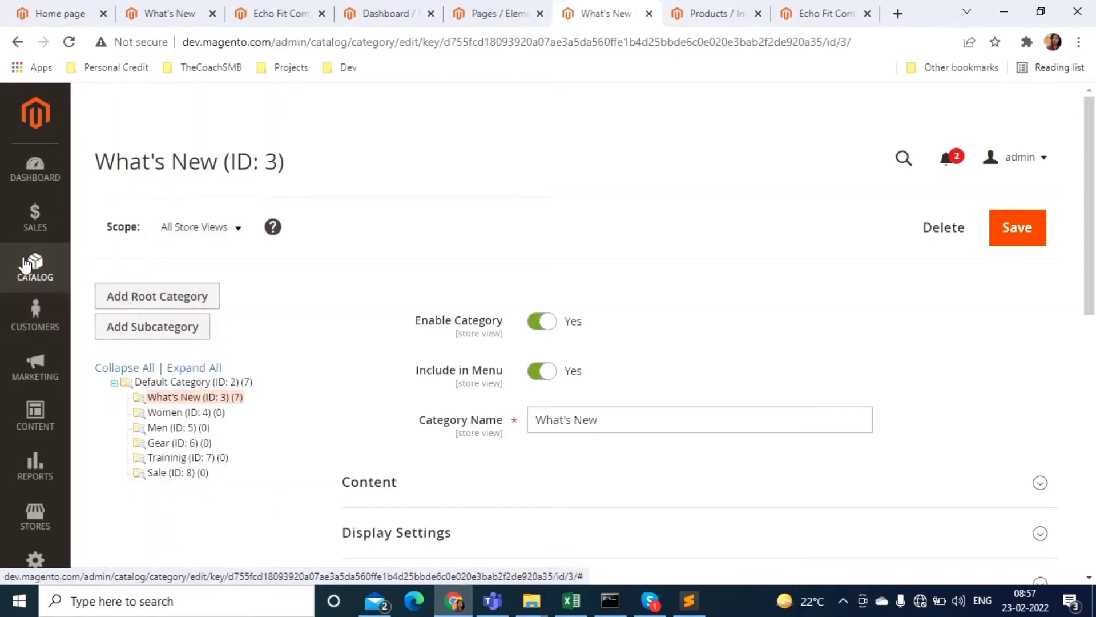
left_click(34, 265)
left_click(328, 205)
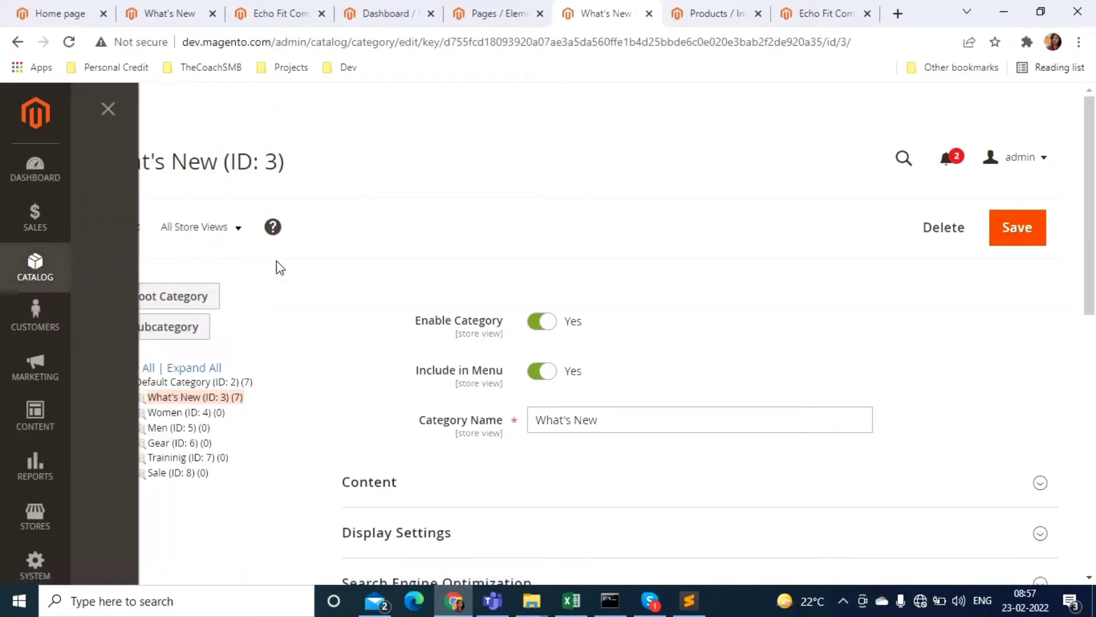
scroll(262, 433, "down", 5)
scroll(545, 492, "up", 1)
scroll(545, 492, "up", 5)
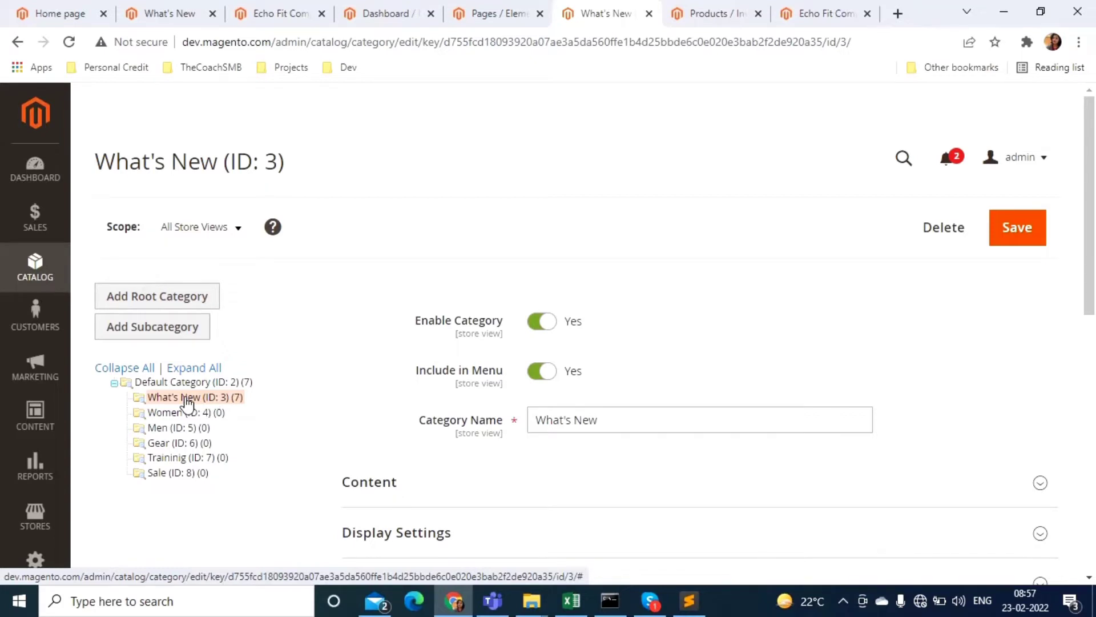
scroll(500, 448, "down", 10)
scroll(500, 448, "up", 4)
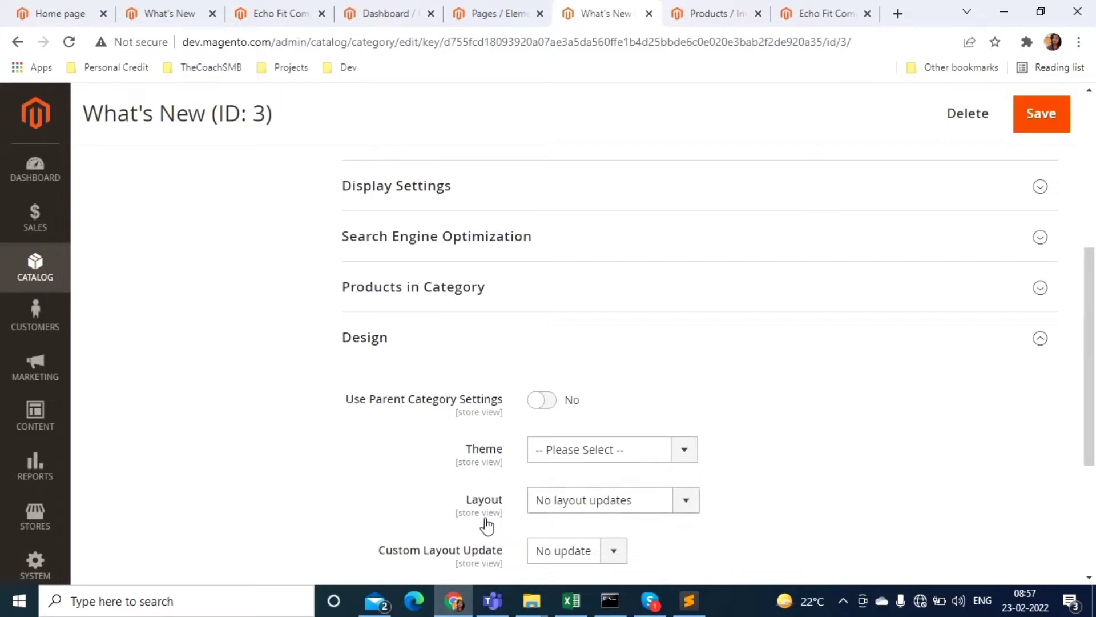
left_click(565, 503)
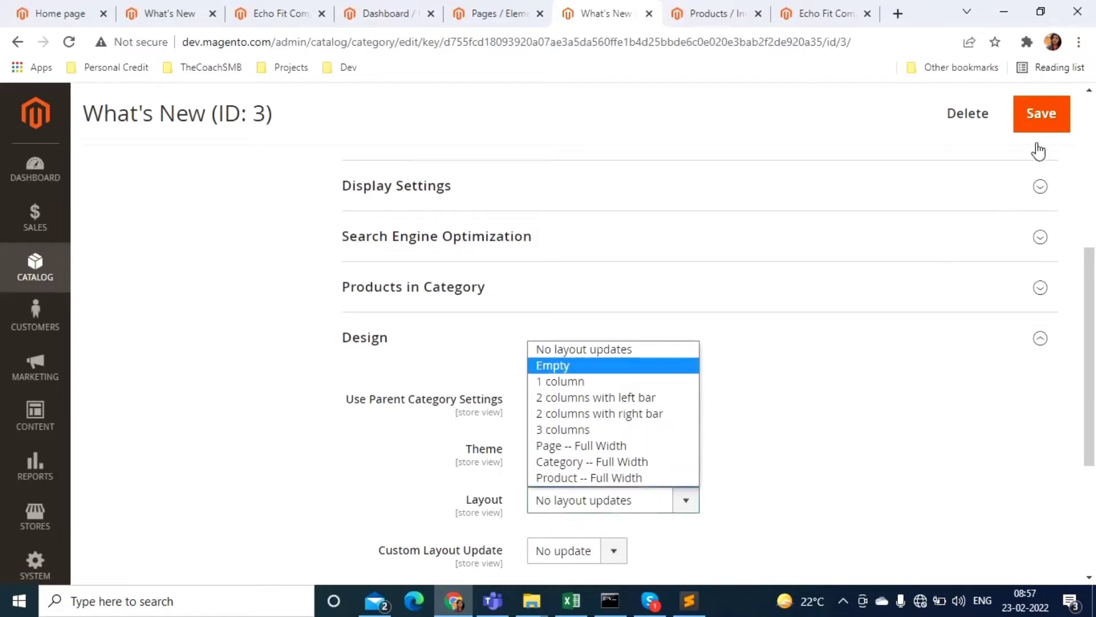
Check the storefront What's New page, then open Catalog > Categories in the admin
left_click(205, 7)
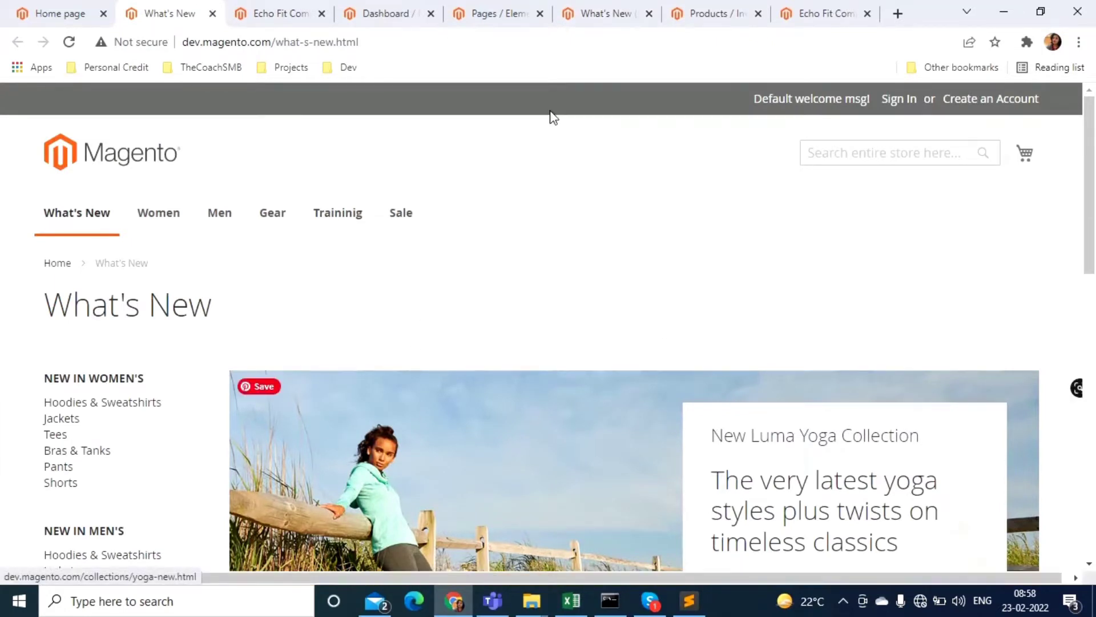
left_click(594, 13)
left_click(57, 271)
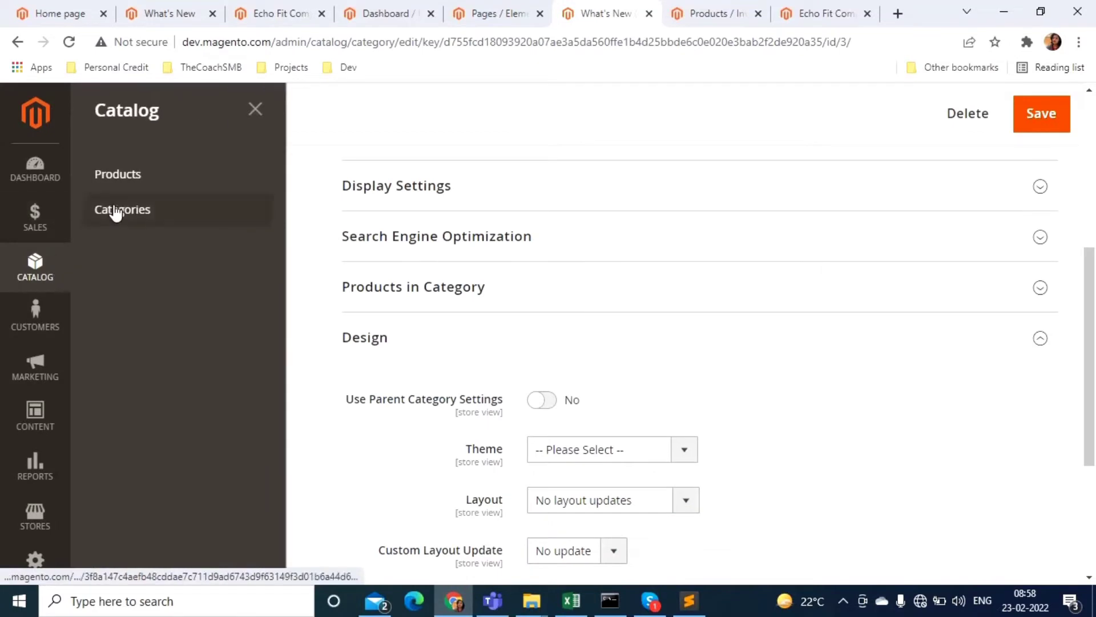
scroll(406, 361, "up", 6)
left_click(411, 164)
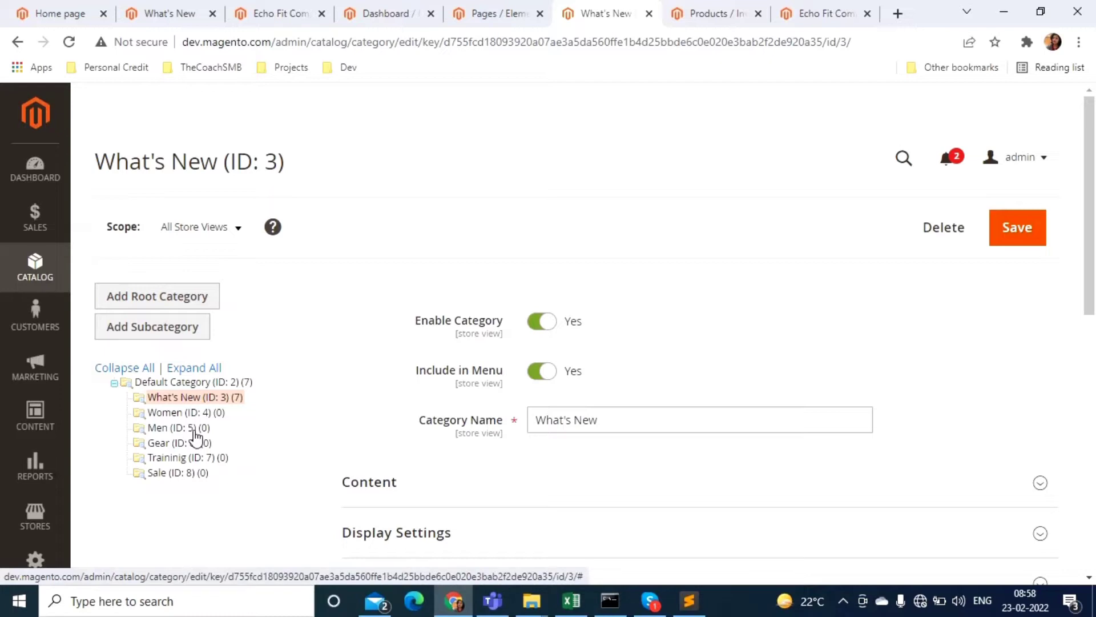
scroll(468, 408, "down", 10)
scroll(458, 382, "up", 10)
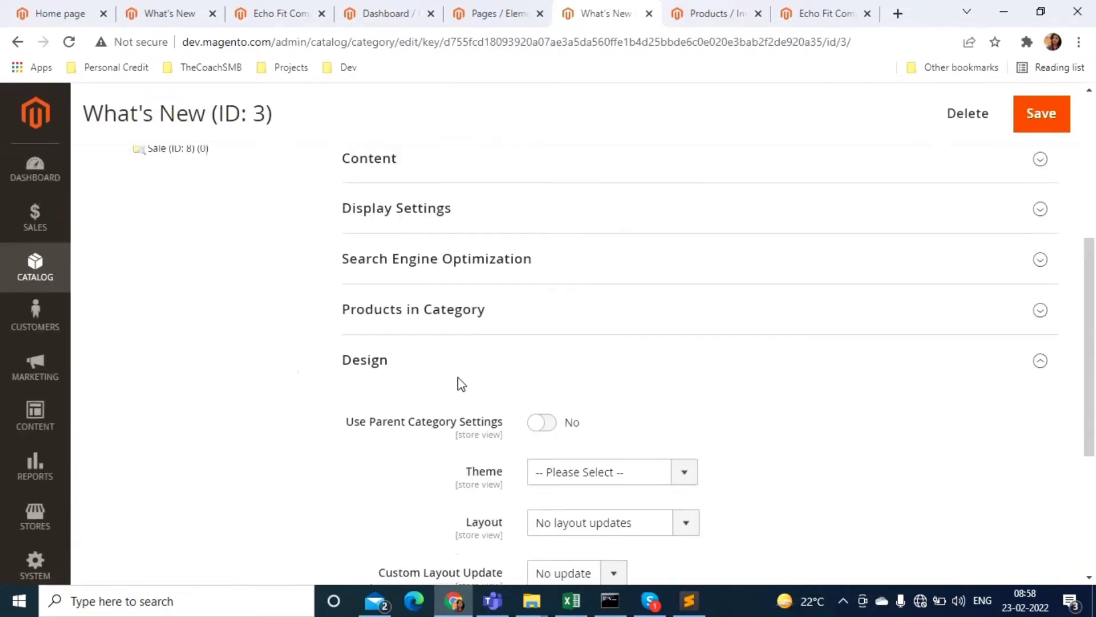
Select What's New in the category tree, expand Design, and set Layout to 3 columns
left_click(194, 383)
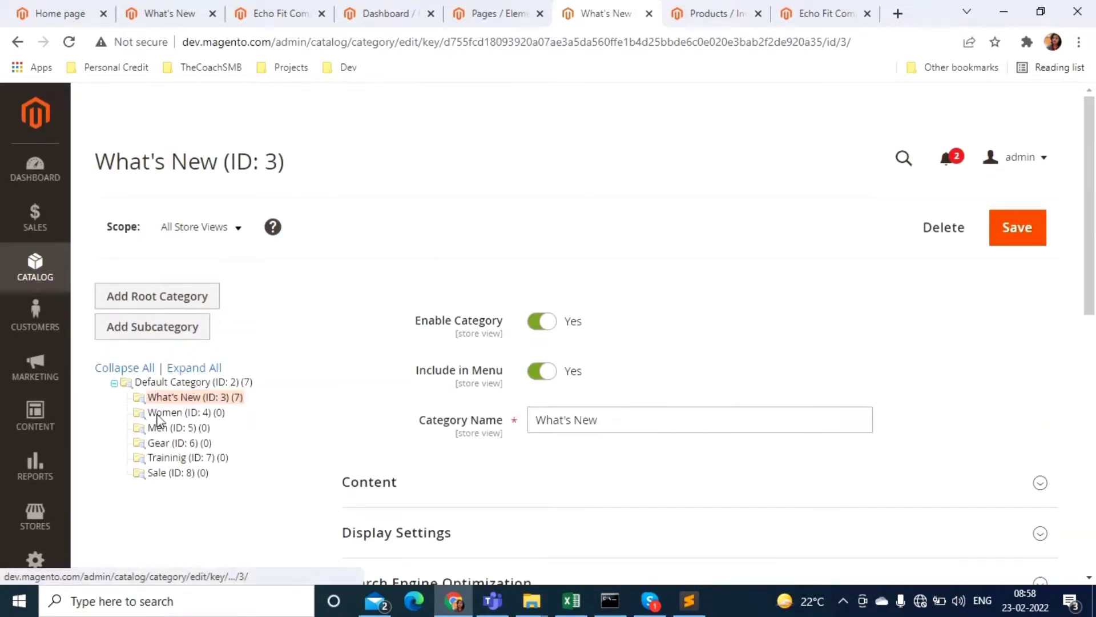
left_click(212, 399)
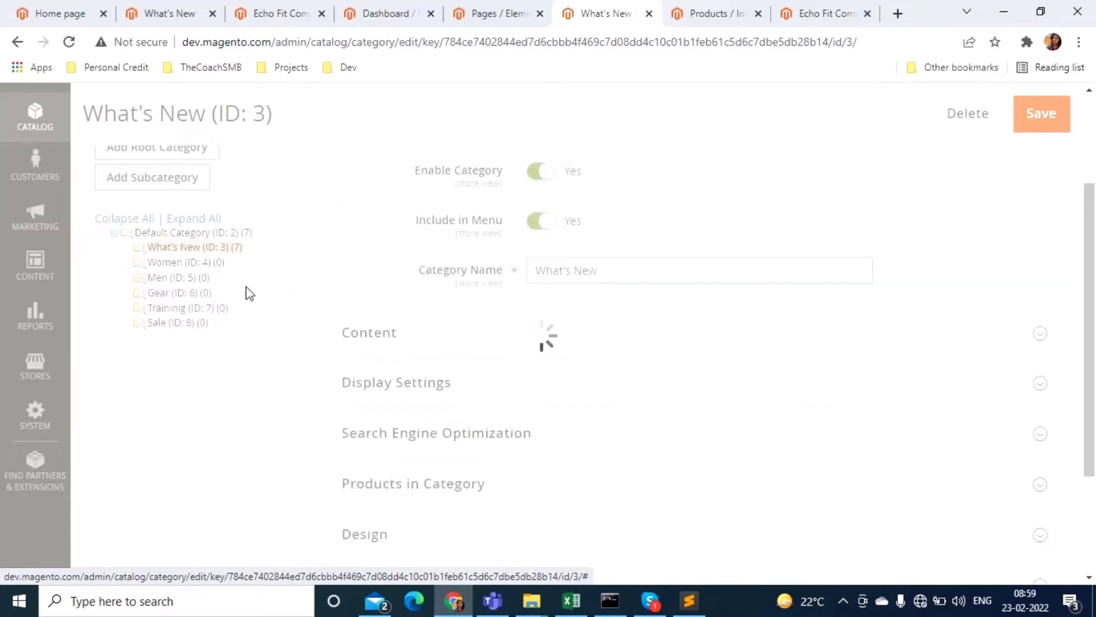
scroll(452, 420, "down", 3)
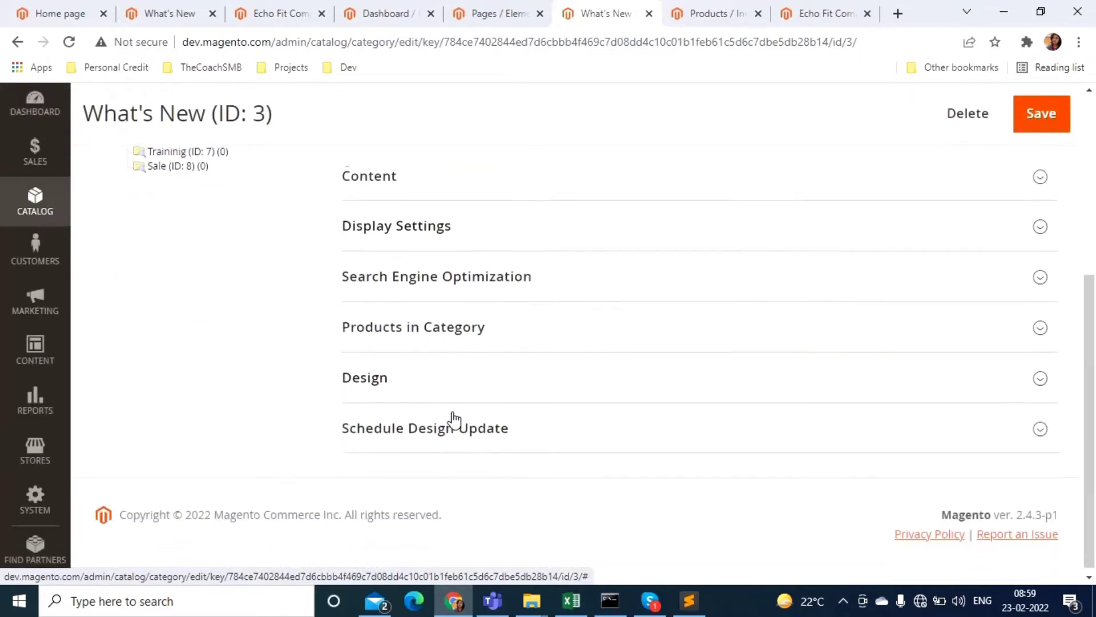
left_click(393, 400)
scroll(394, 400, "down", 5)
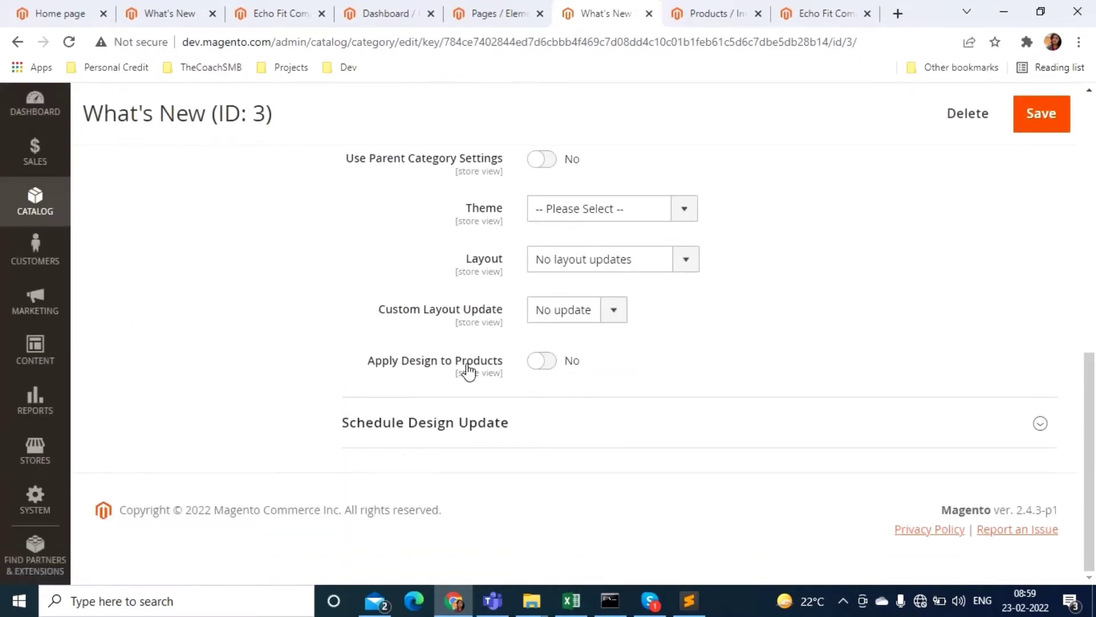
left_click(582, 258)
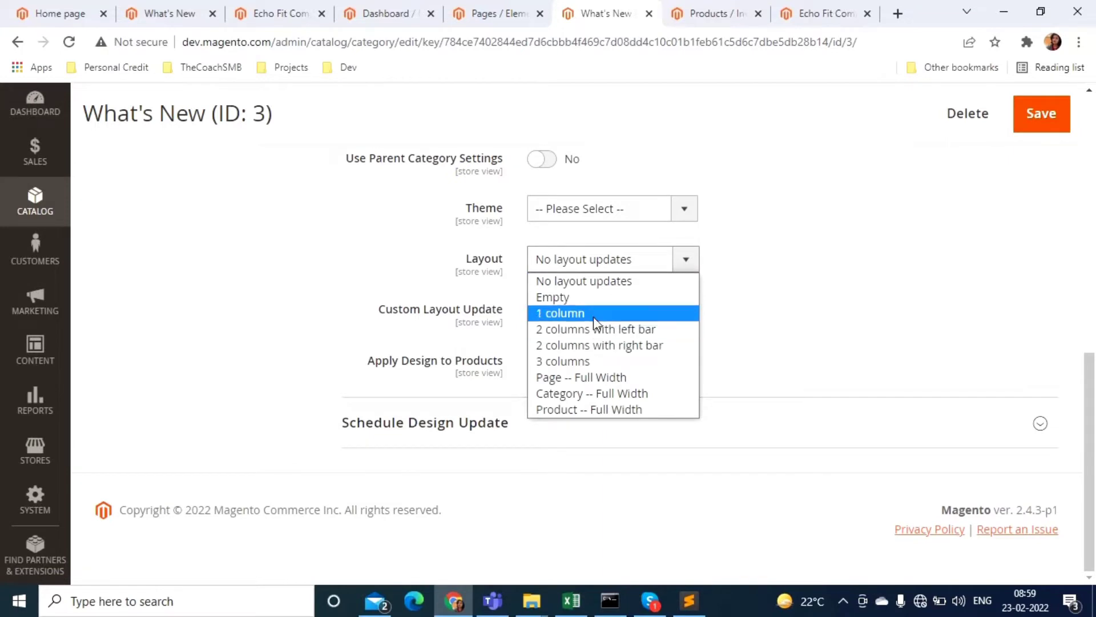
left_click(589, 362)
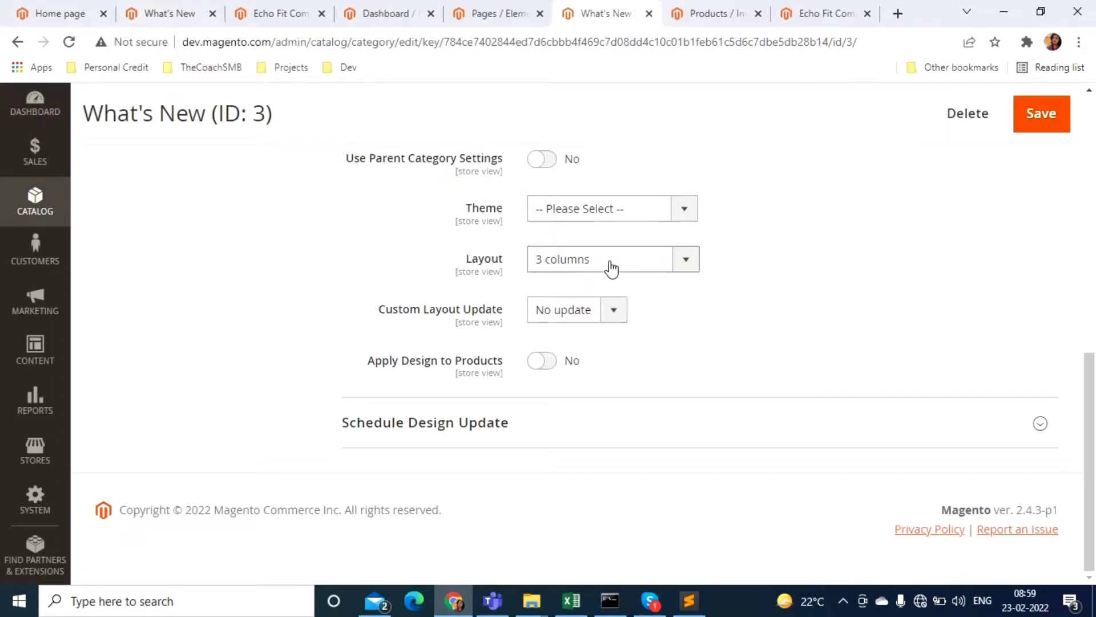
Go through the storefront tabs to the Echo Fit Compression Short product page and scroll it
left_click(54, 12)
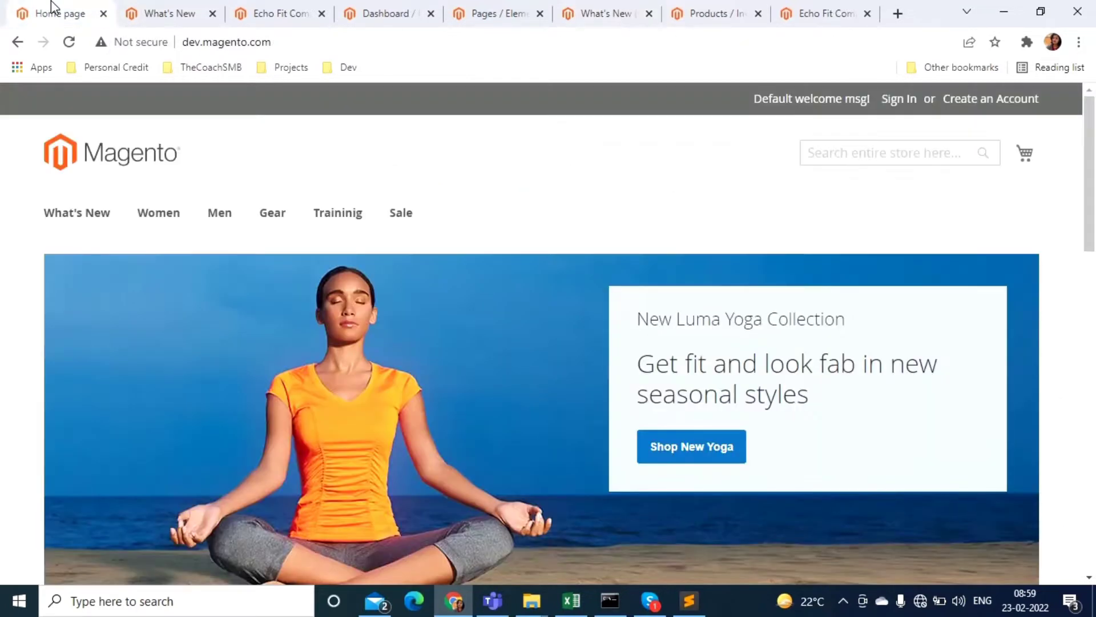
left_click(170, 11)
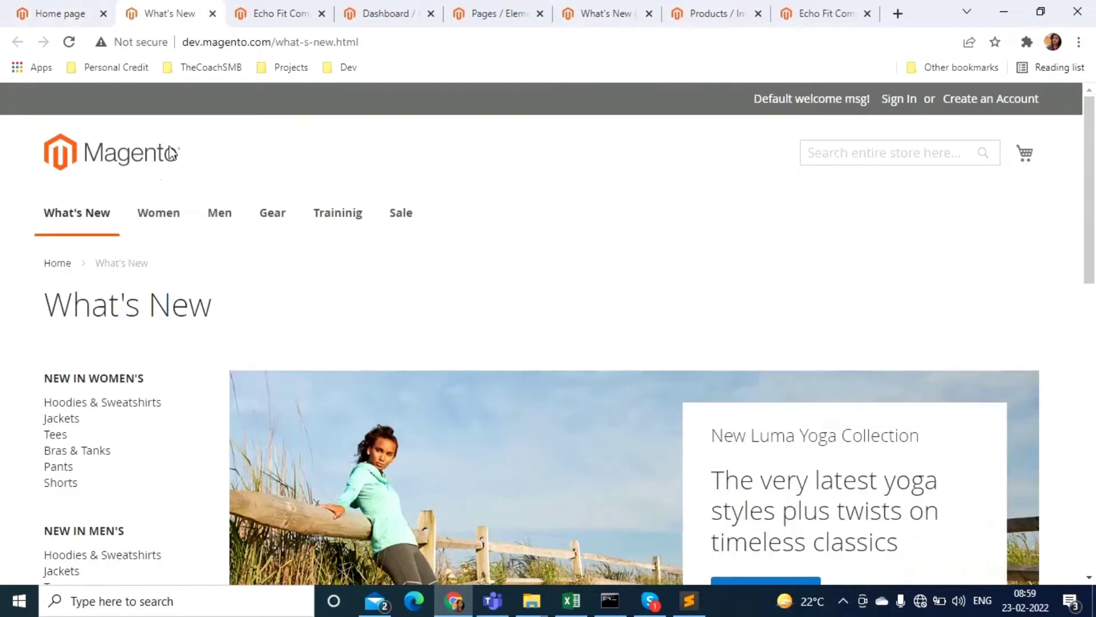
left_click(246, 8)
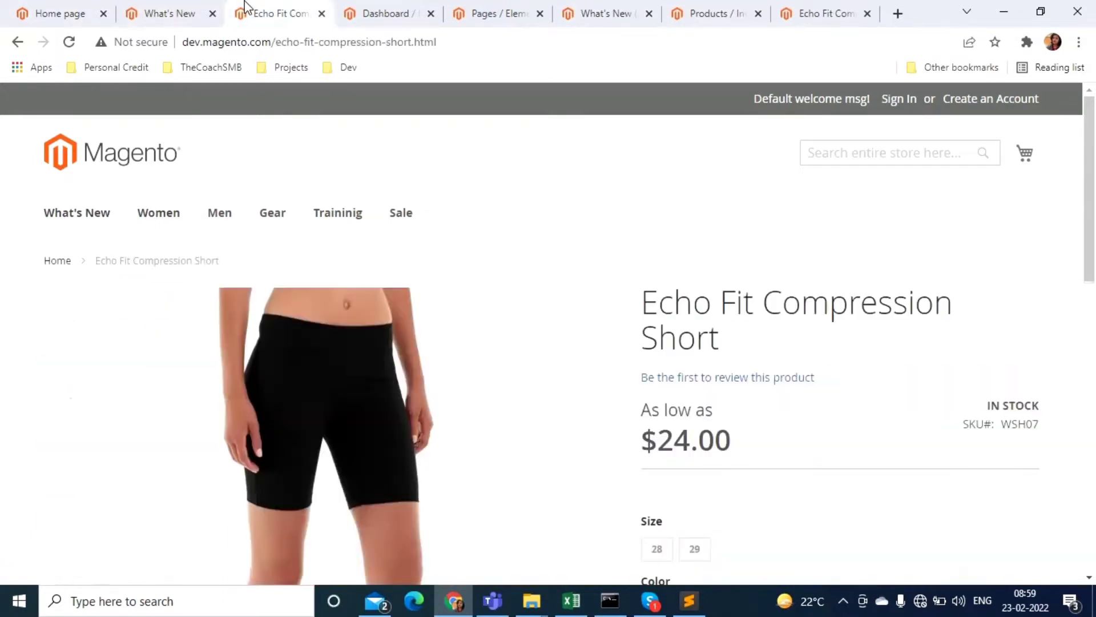
scroll(349, 331, "down", 5)
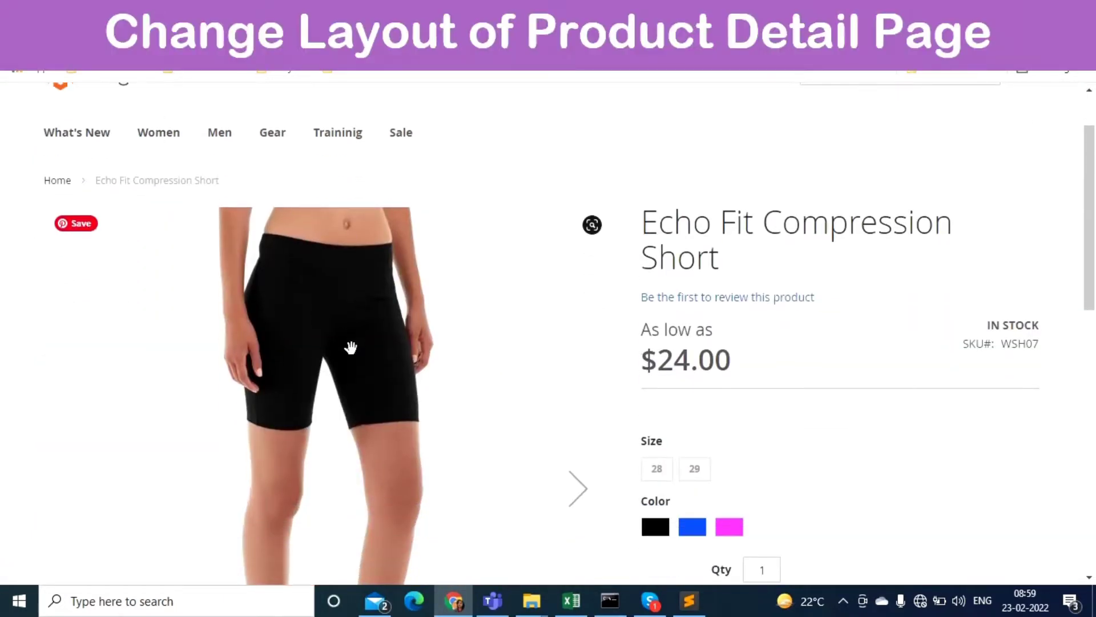
scroll(351, 348, "down", 3)
scroll(587, 425, "up", 8)
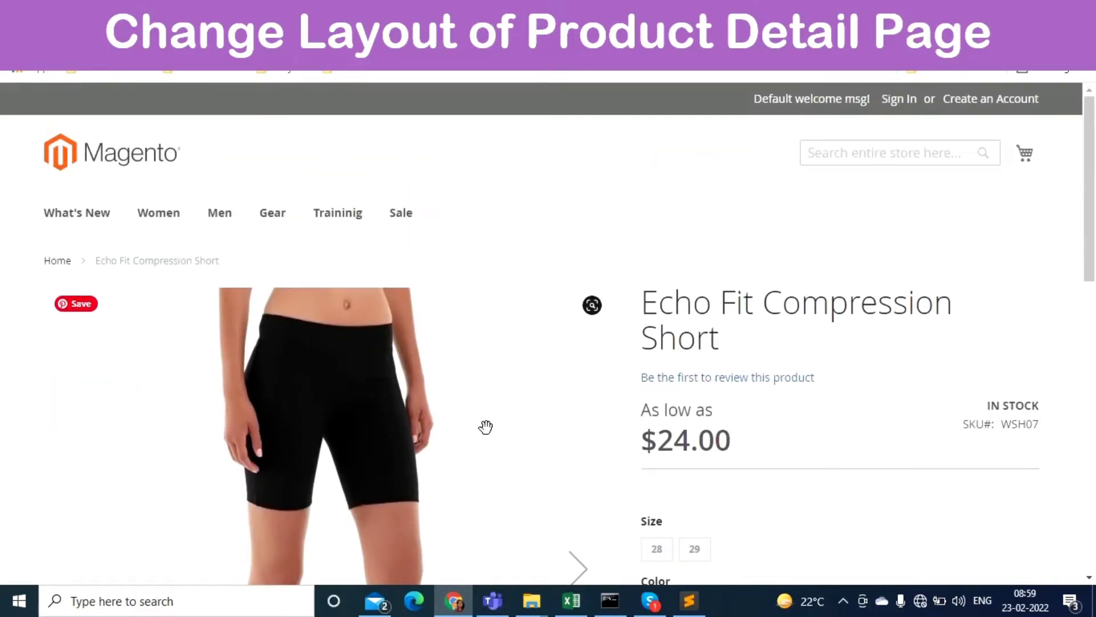
scroll(485, 427, "down", 10)
scroll(485, 426, "up", 10)
Show the Catalog > Products grid, then switch to the Echo Fit Compression Short edit page
left_click(811, 20)
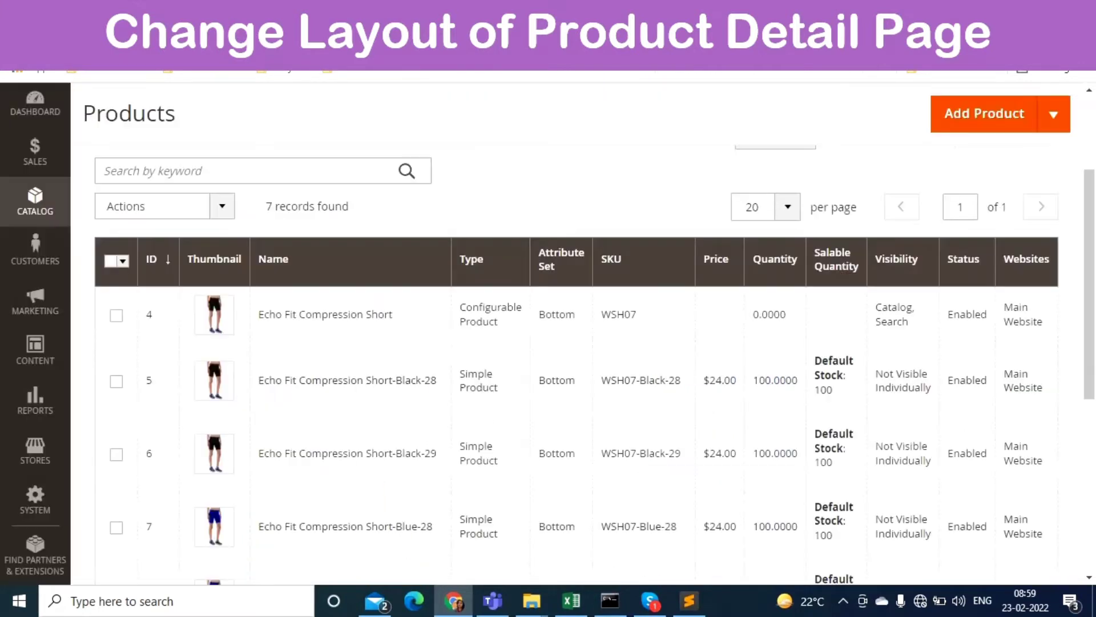
scroll(35, 240, "up", 2)
left_click(36, 205)
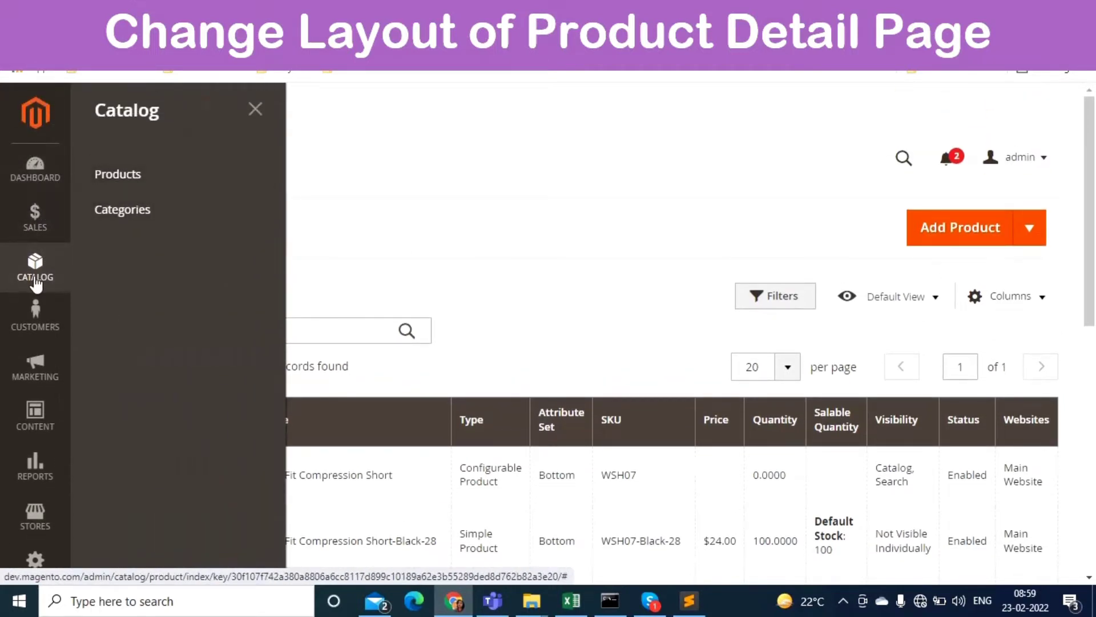
left_click(121, 178)
left_click(36, 265)
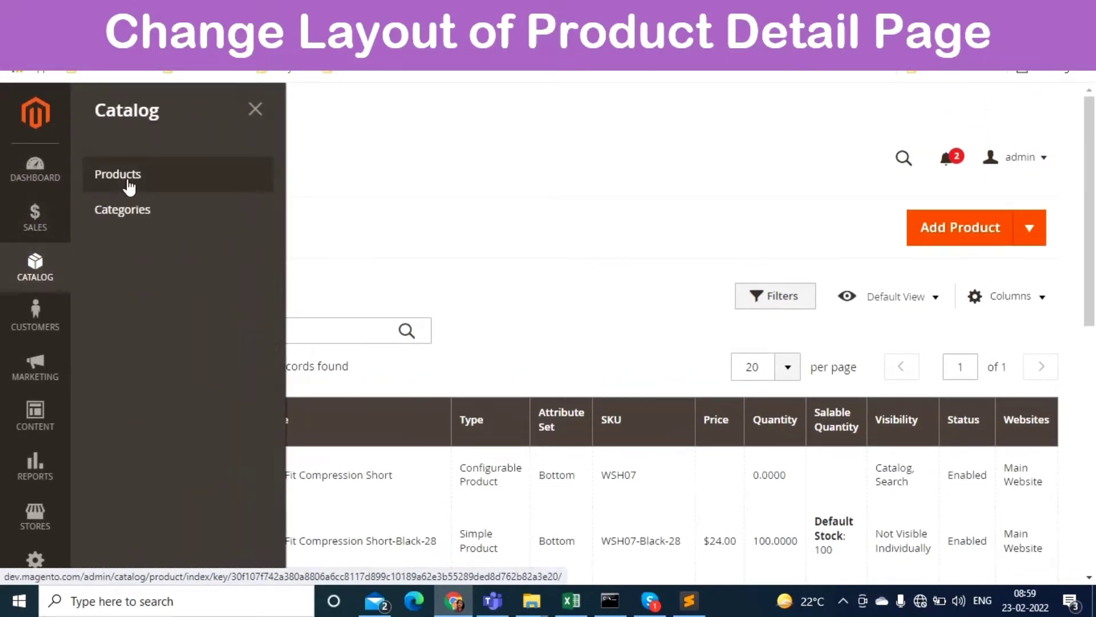
left_click(151, 191)
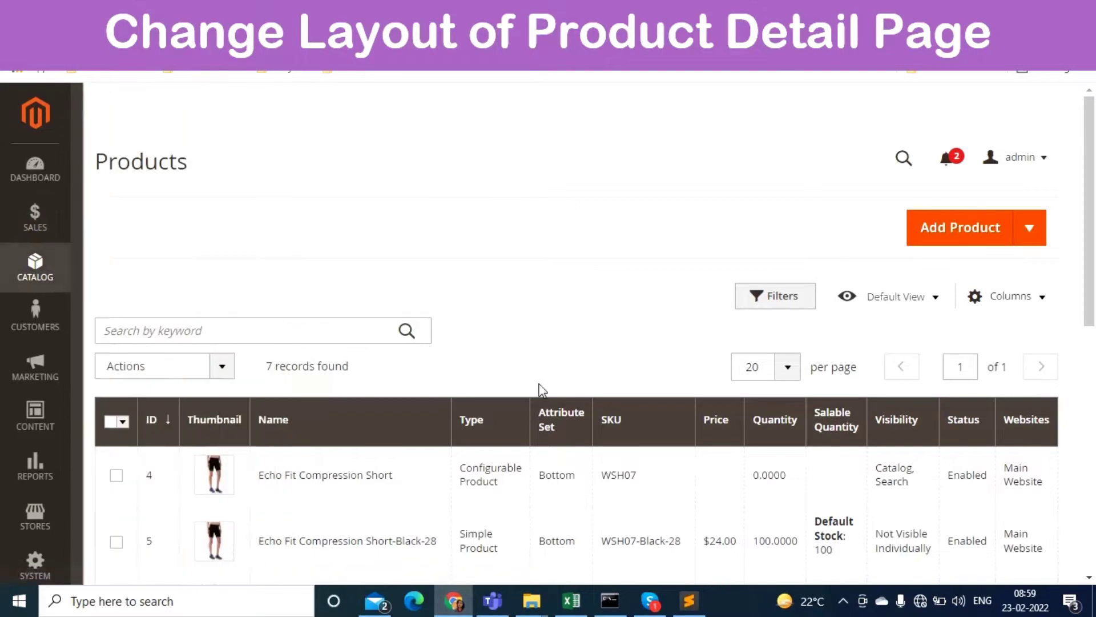
scroll(543, 440, "down", 5)
scroll(548, 489, "up", 5)
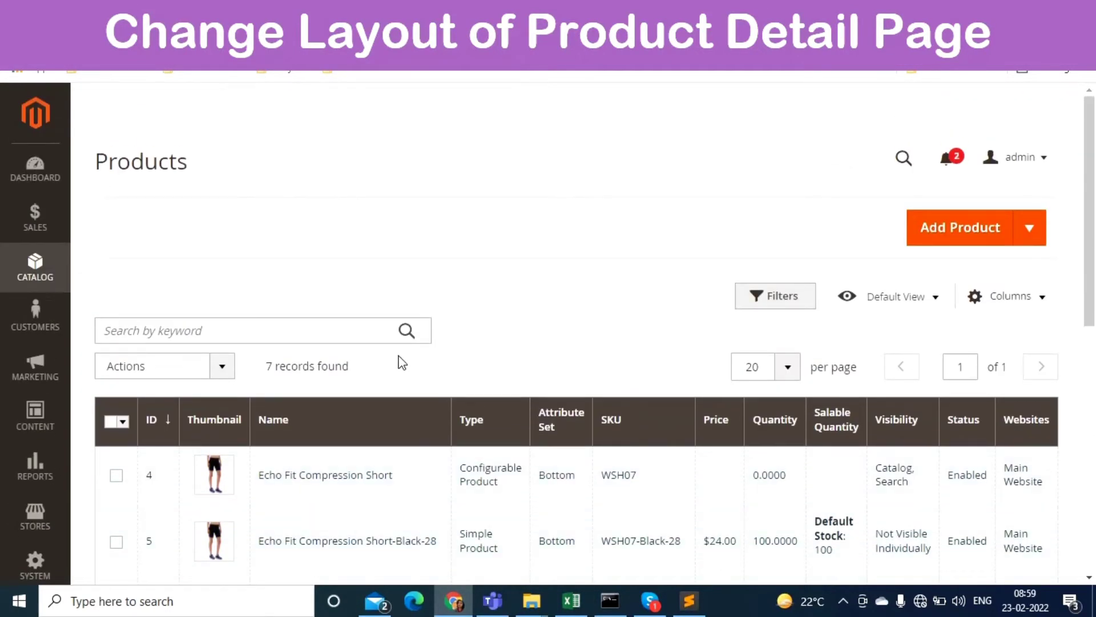
scroll(479, 434, "down", 3)
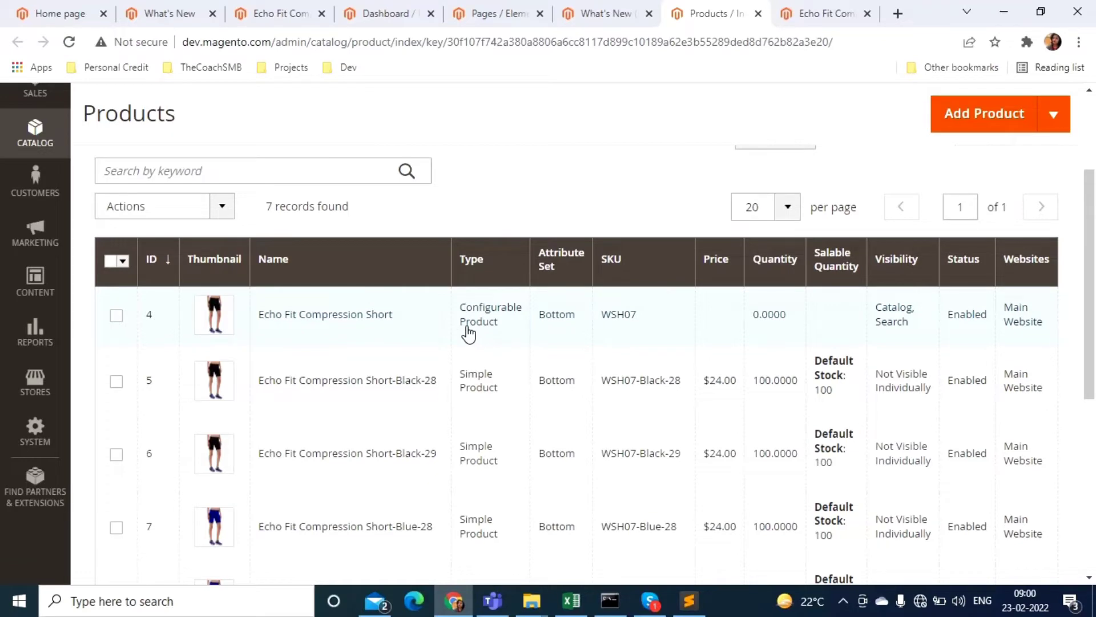
left_click(812, 12)
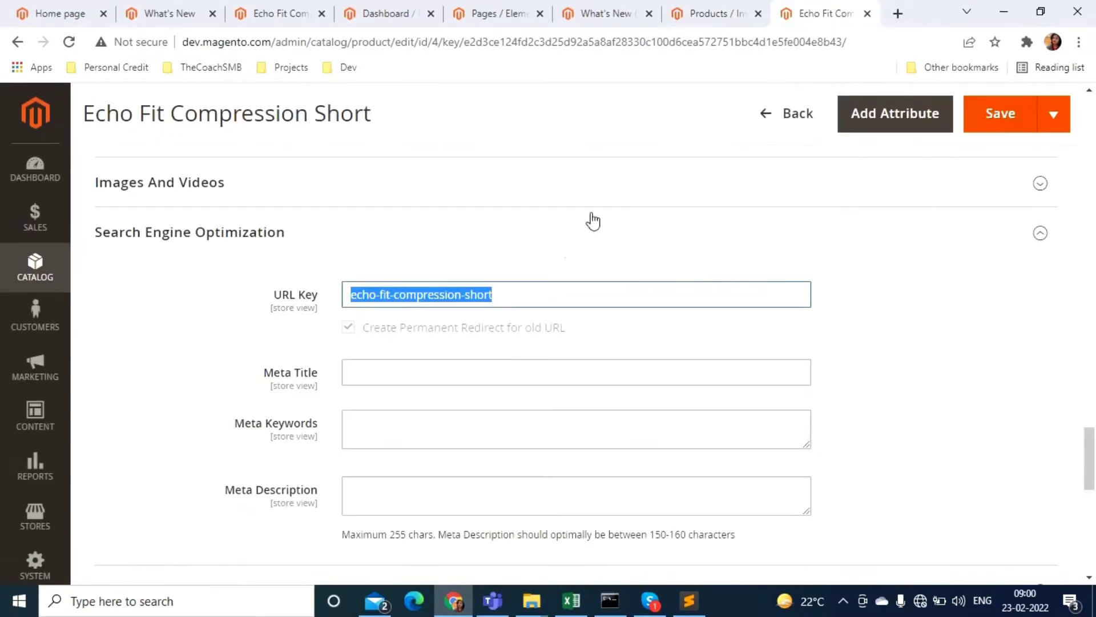
Scroll the Echo Fit Compression Short editor to Design and review its Layout choices without changing them
scroll(553, 414, "up", 10)
left_click_drag(1090, 365, 1071, 67)
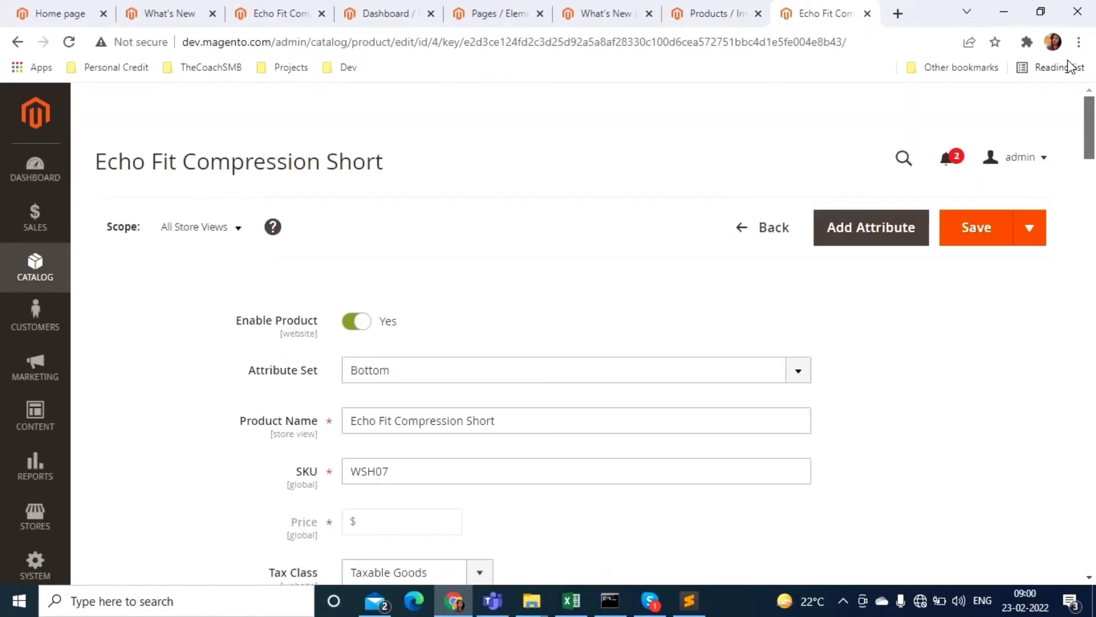
scroll(447, 374, "down", 12)
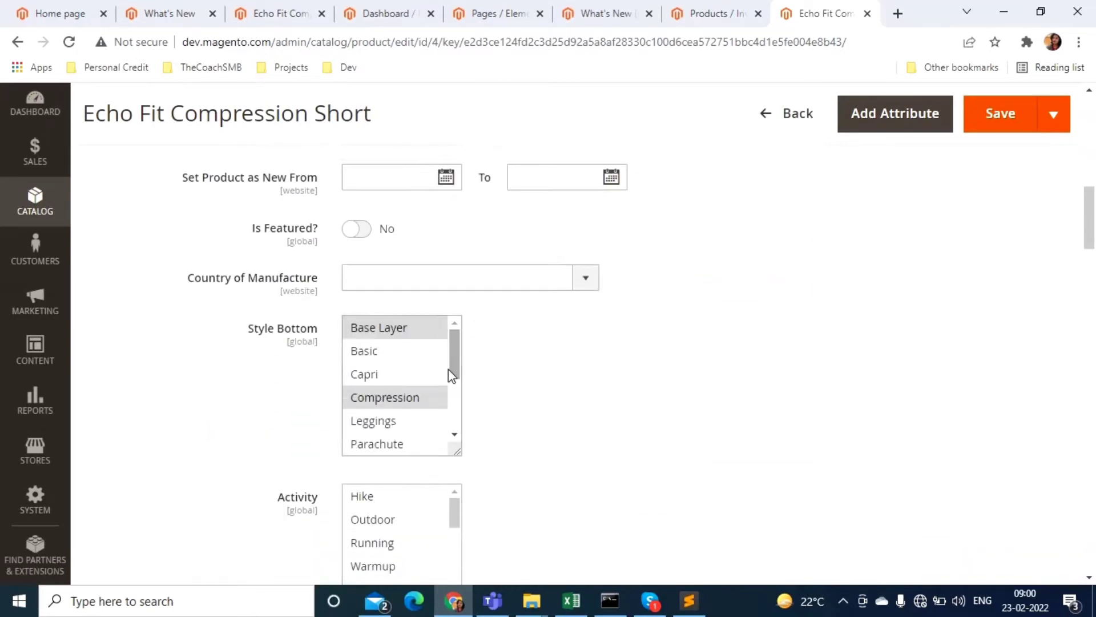
scroll(447, 369, "down", 3)
scroll(576, 346, "down", 15)
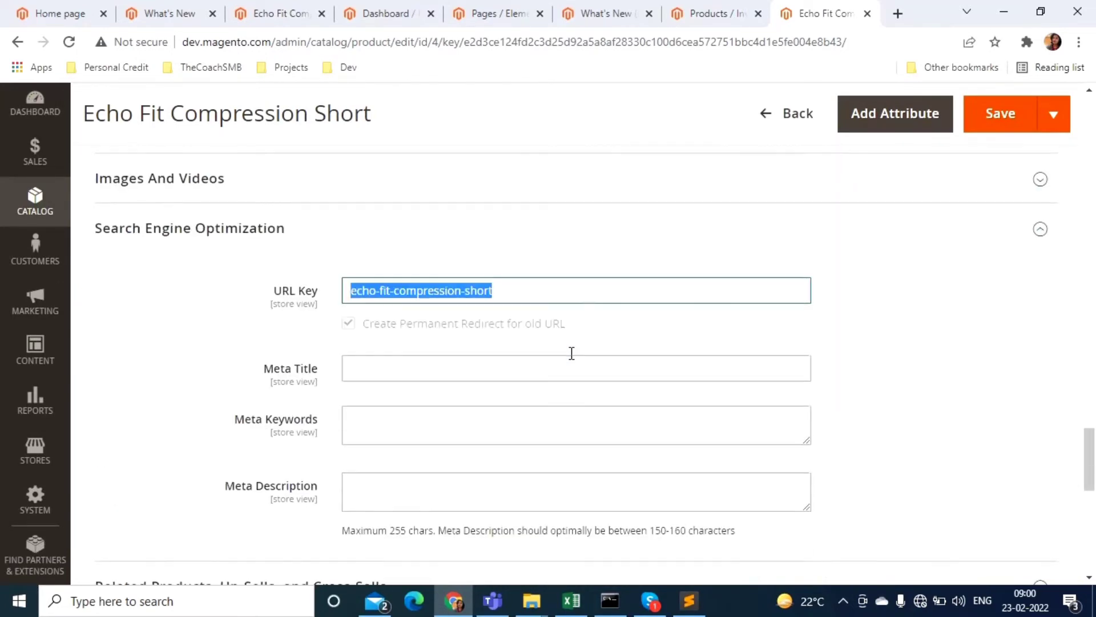
scroll(522, 367, "down", 5)
scroll(117, 428, "down", 3)
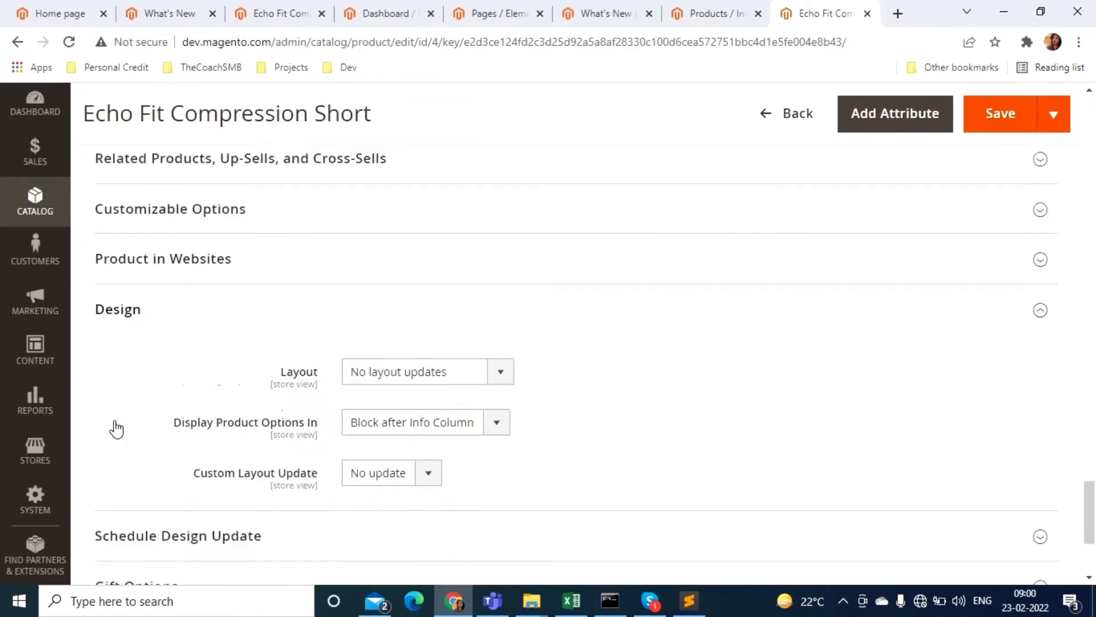
left_click(370, 319)
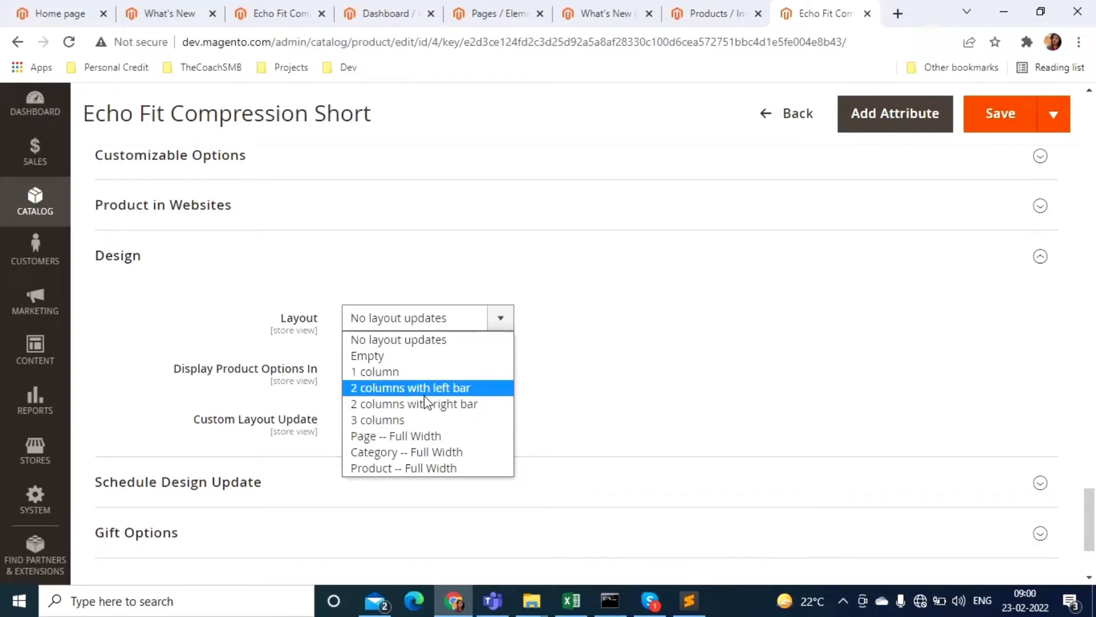
left_click(708, 388)
View the Echo Fit Compression Short storefront page and scroll down toward the footer links
left_click(262, 7)
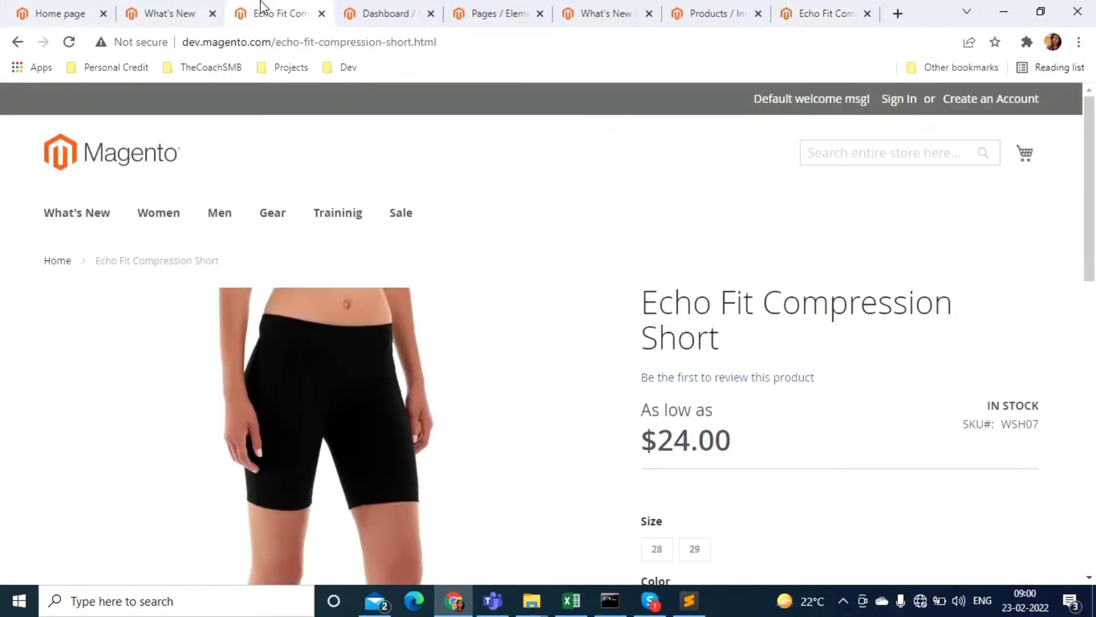
scroll(542, 451, "down", 4)
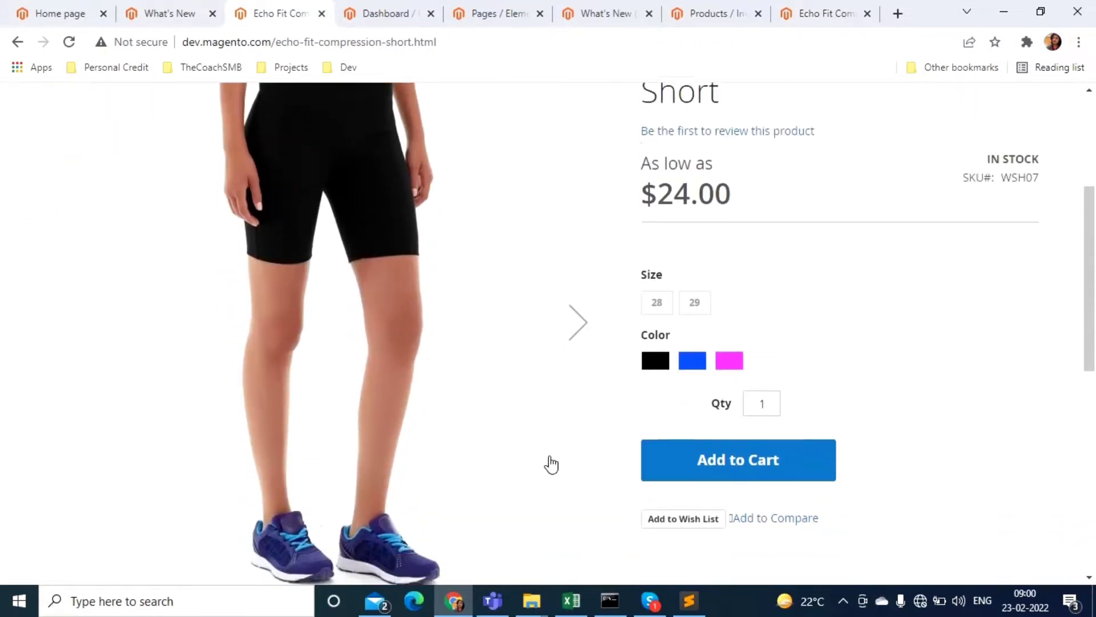
scroll(551, 464, "down", 6)
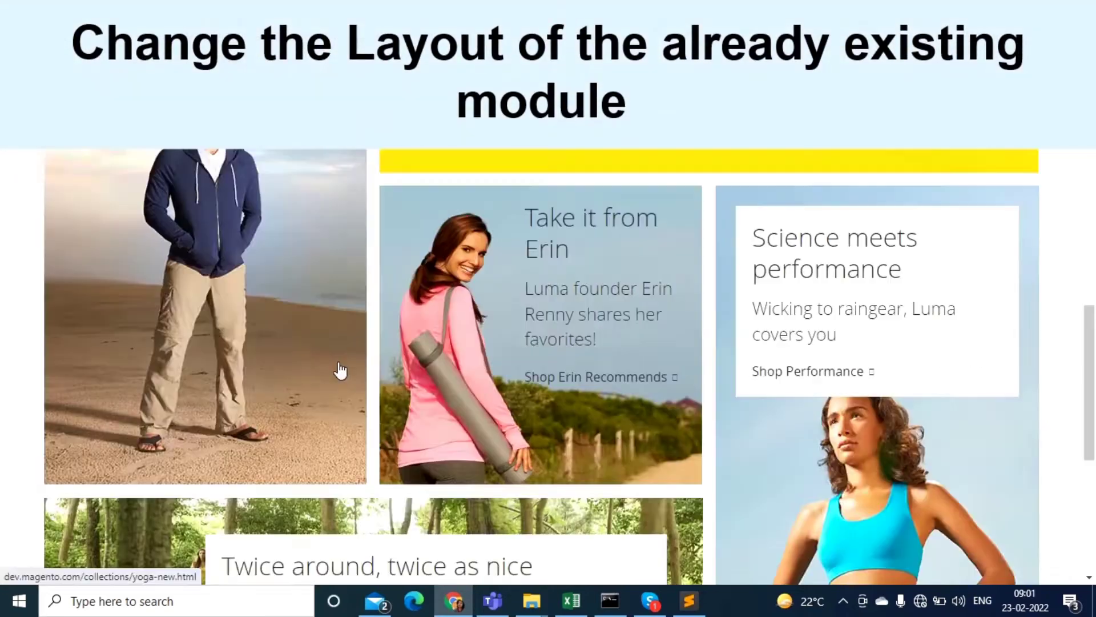
scroll(338, 367, "down", 6)
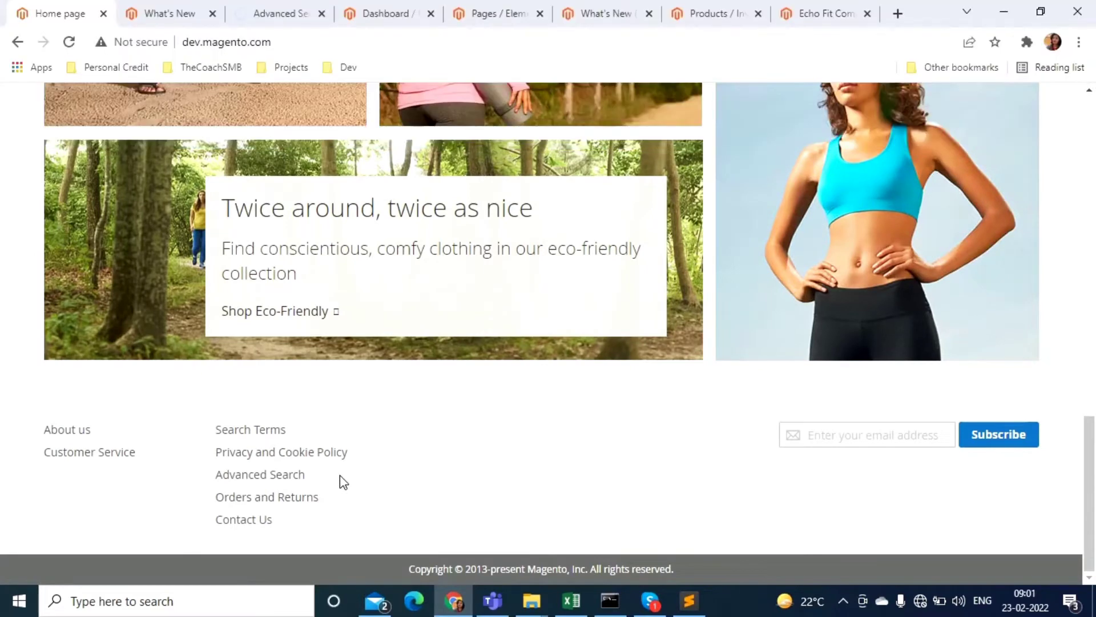
Open the storefront Advanced Search page, scroll its form, then switch to File Explorer's magento243 folder
left_click(282, 478)
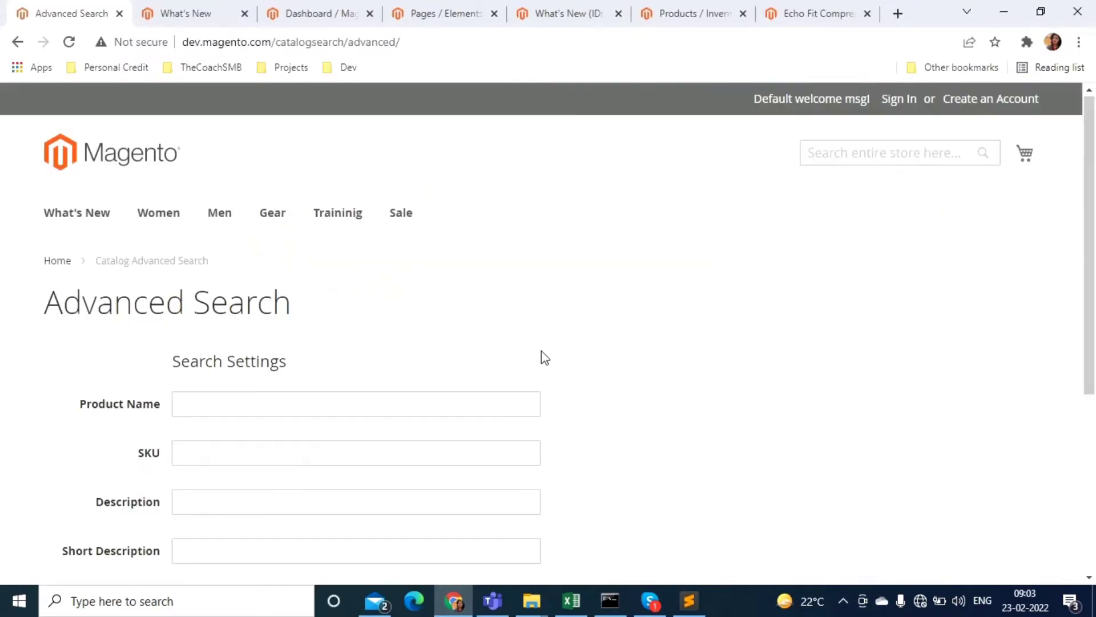
scroll(514, 359, "down", 5)
scroll(496, 360, "up", 5)
scroll(489, 397, "down", 1)
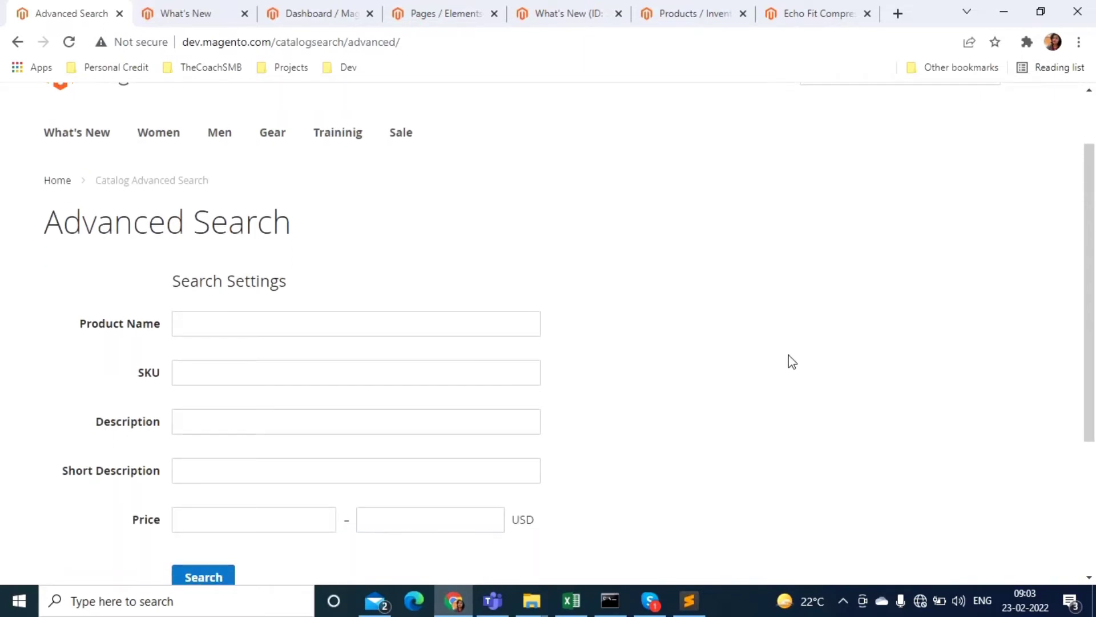
scroll(790, 360, "down", 4)
scroll(791, 360, "up", 4)
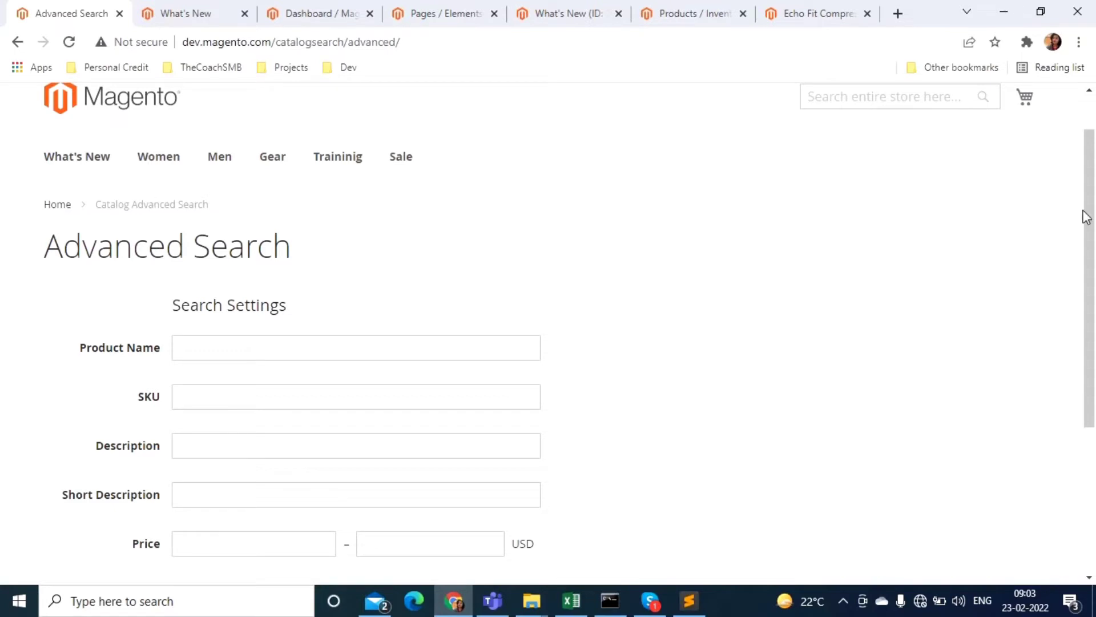
scroll(512, 398, "down", 4)
scroll(908, 398, "up", 5)
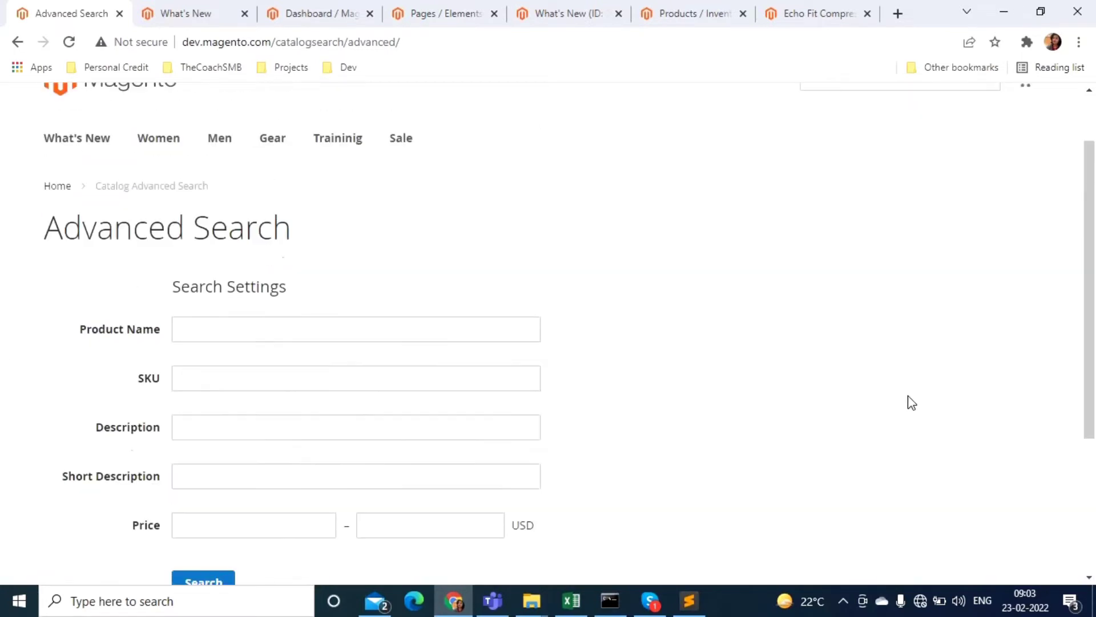
scroll(912, 402, "down", 1)
scroll(912, 403, "down", 4)
scroll(911, 402, "up", 4)
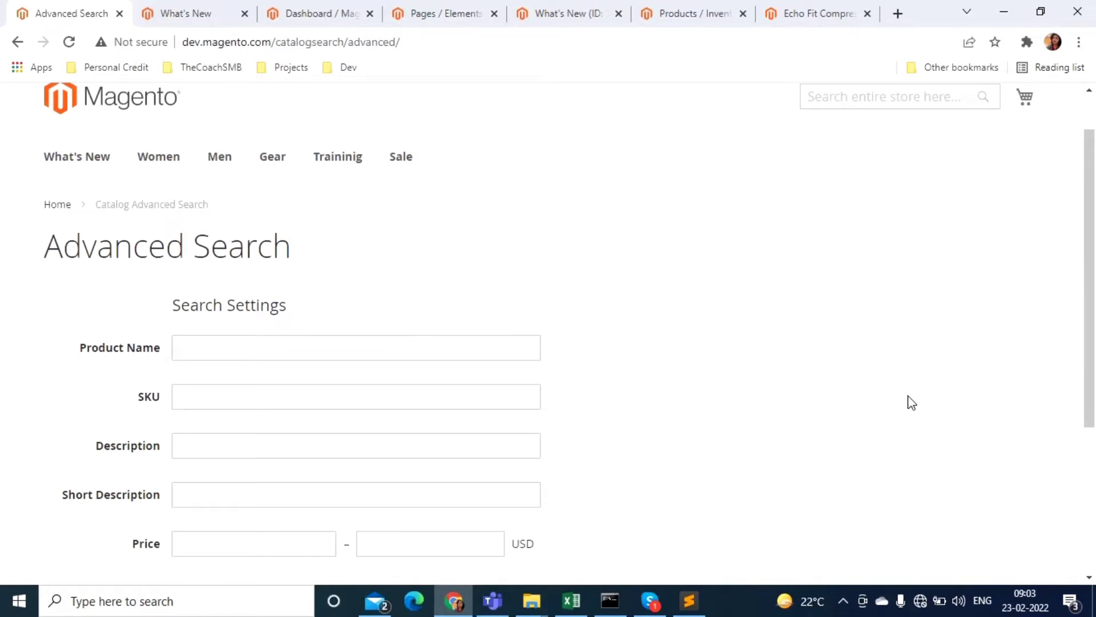
scroll(788, 399, "down", 4)
scroll(788, 399, "up", 4)
key("alt+Tab")
Browse from magento243 into vendor\magento\module-theme\view\frontend\page_layout
left_click(367, 54)
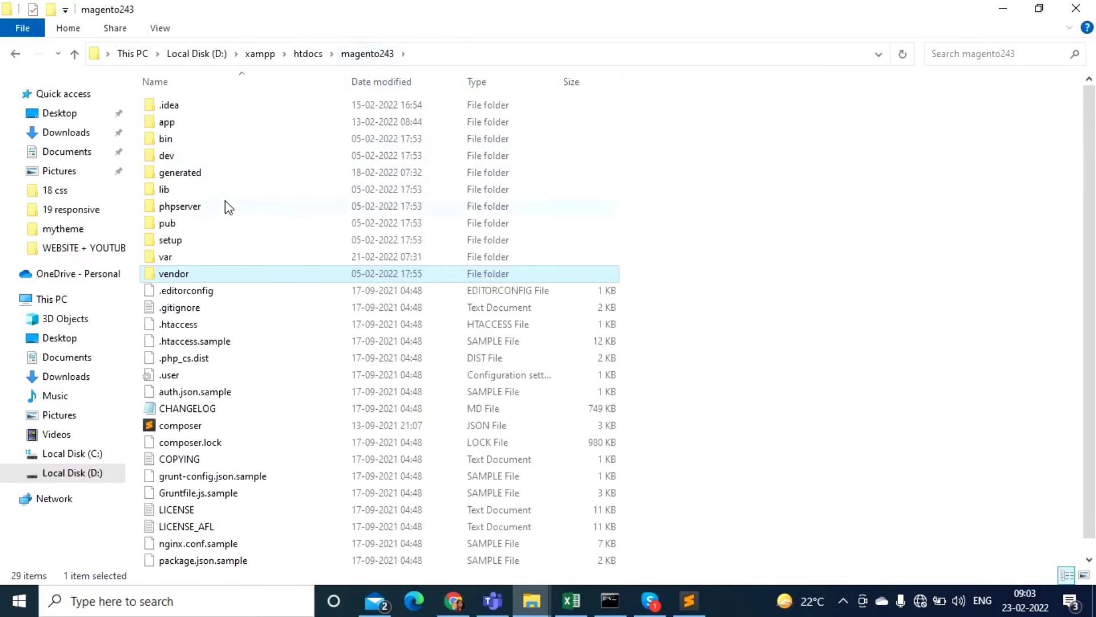
double_click(196, 277)
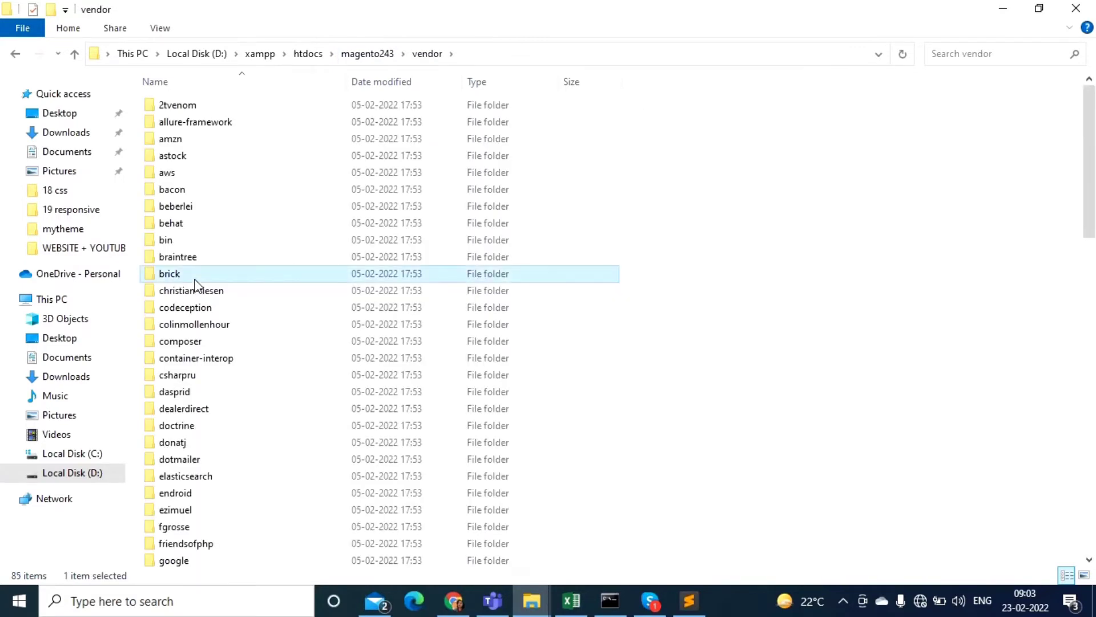
double_click(316, 430)
scroll(323, 434, "down", 20)
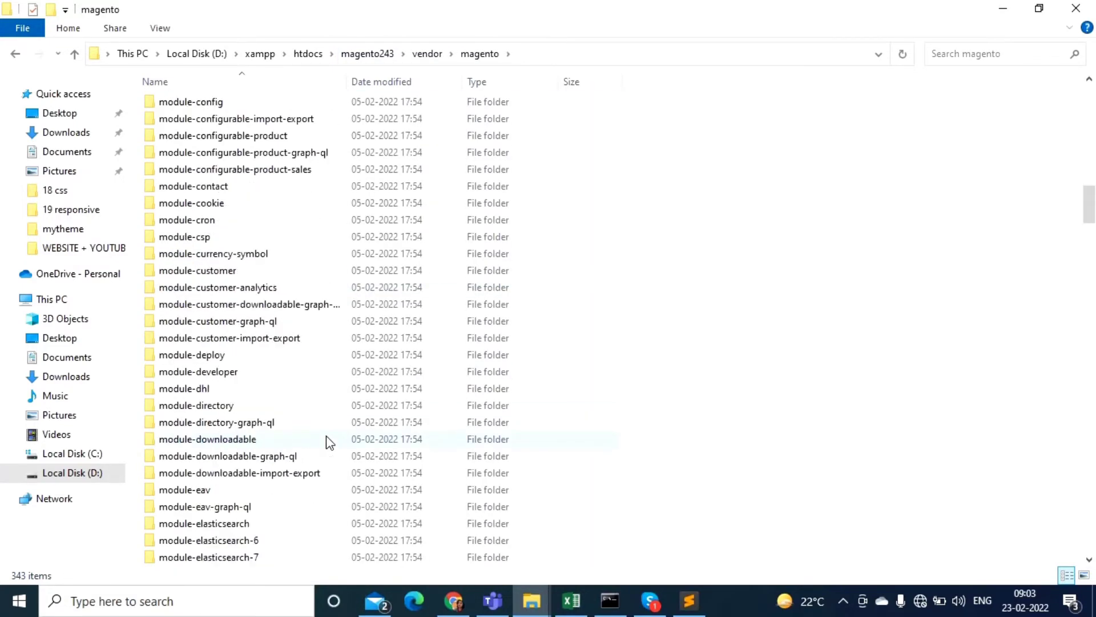
scroll(263, 474, "down", 20)
double_click(213, 492)
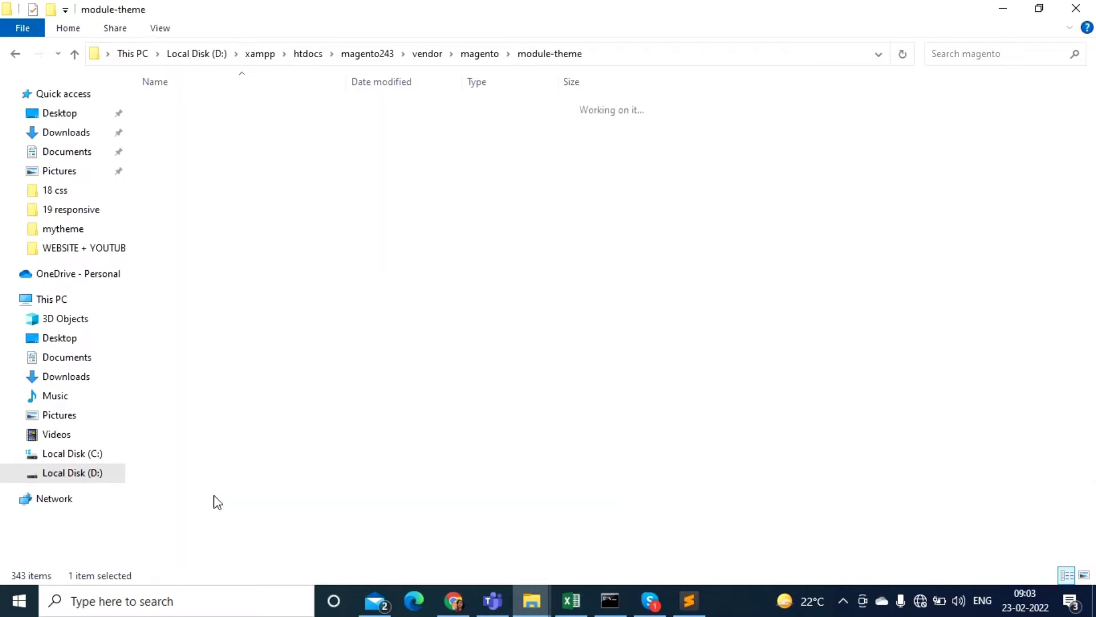
double_click(178, 343)
double_click(191, 138)
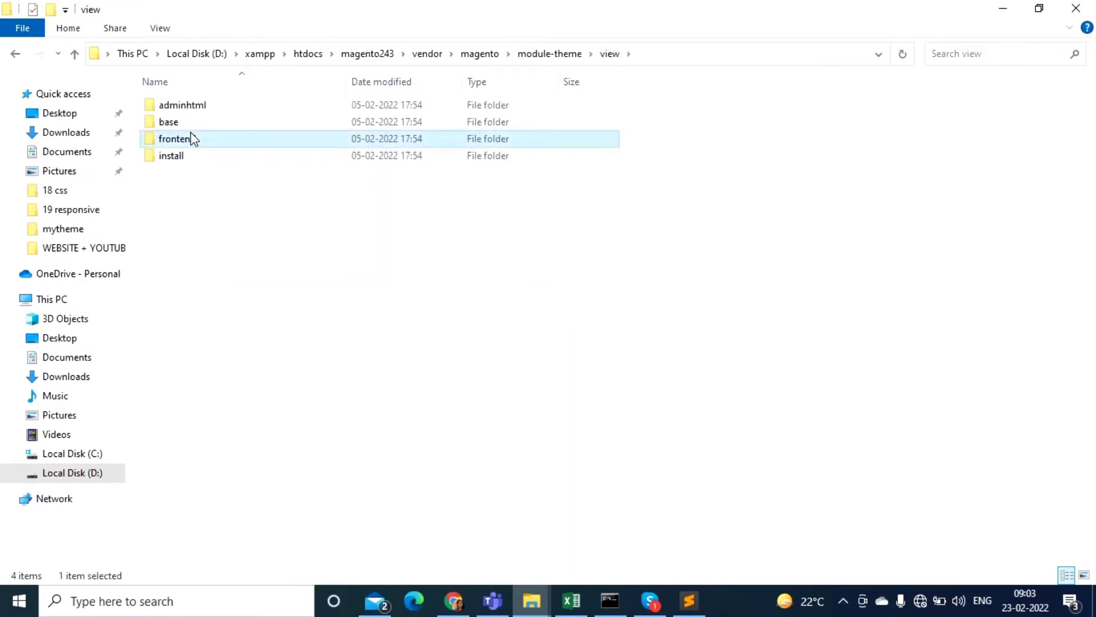
double_click(194, 123)
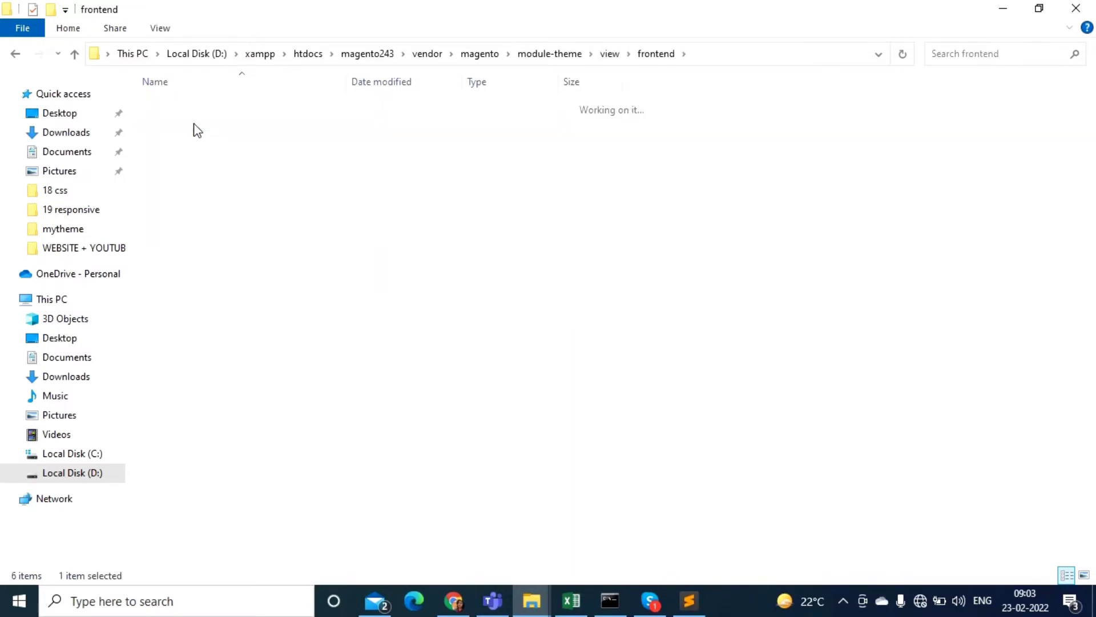
Select the layout XML files, including 2columns-left, 2columns-right and 3columns, then clear the selection
left_click_drag(242, 194, 140, 95)
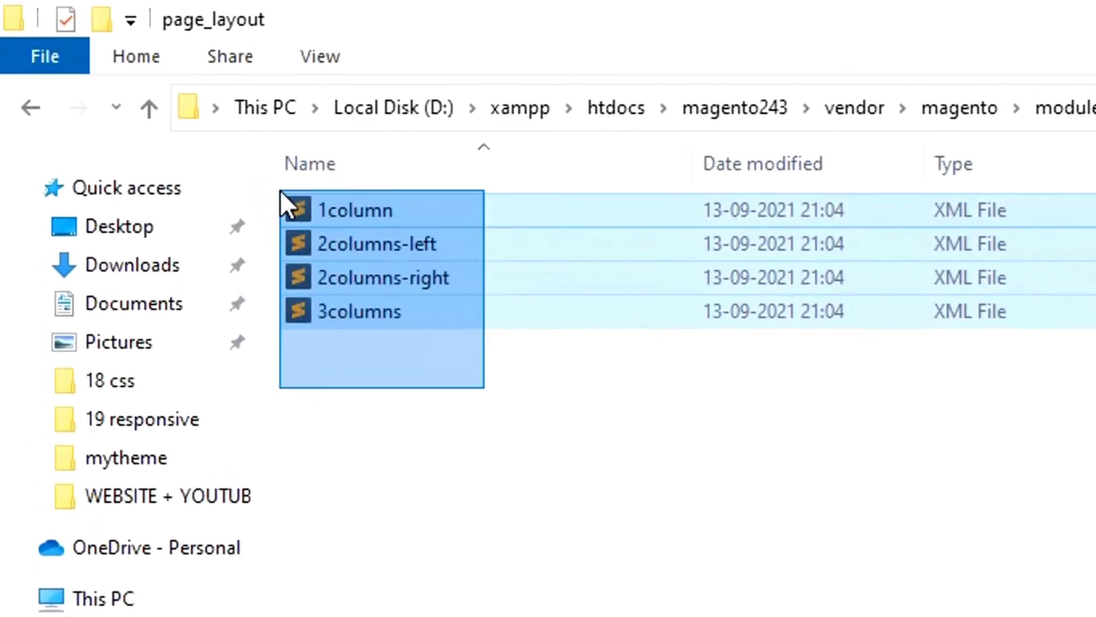
left_click_drag(280, 190, 280, 190)
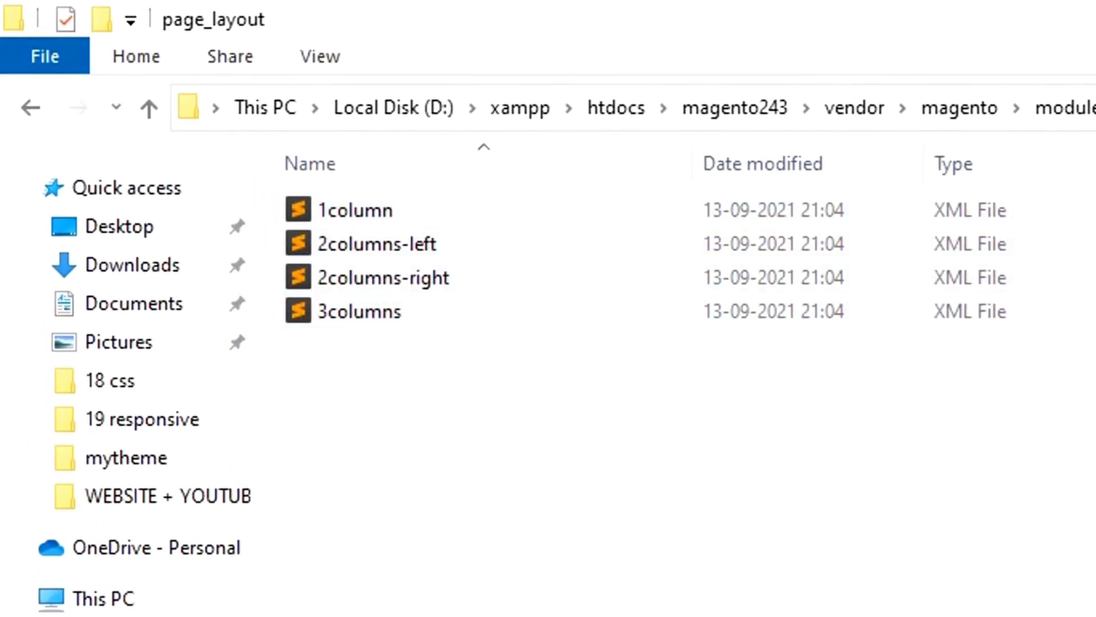
left_click_drag(937, 614, 197, 232)
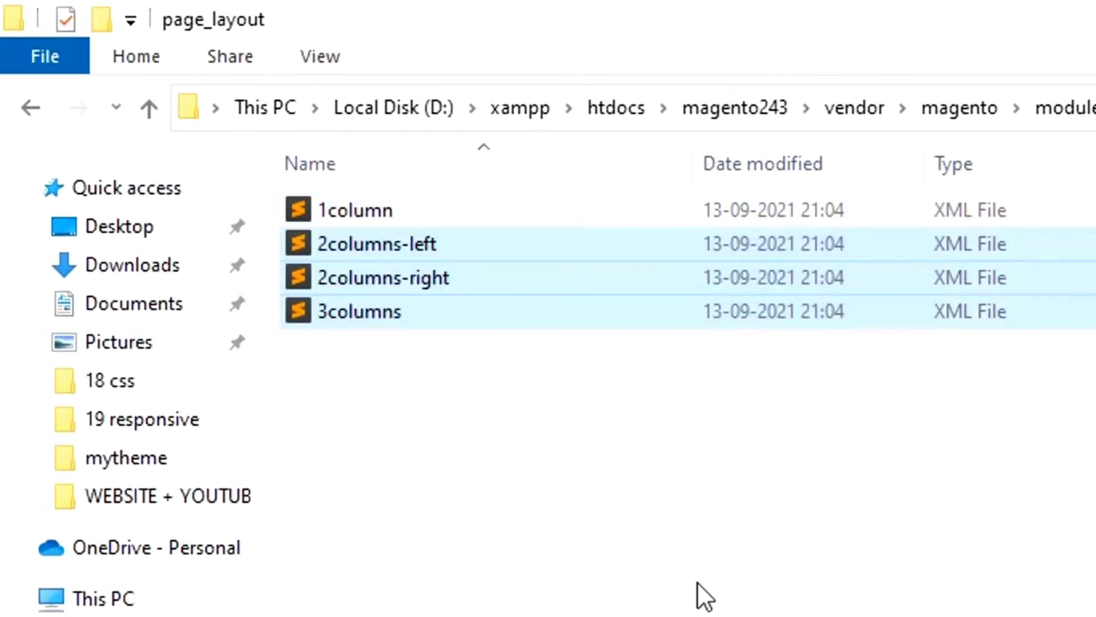
left_click(698, 583)
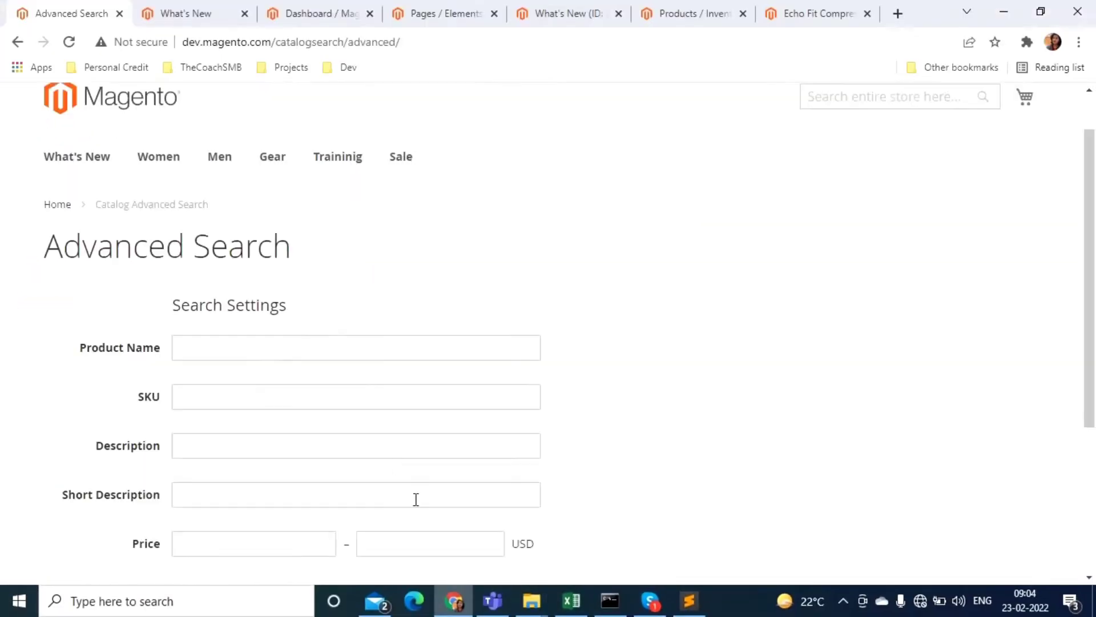
scroll(400, 479, "down", 4)
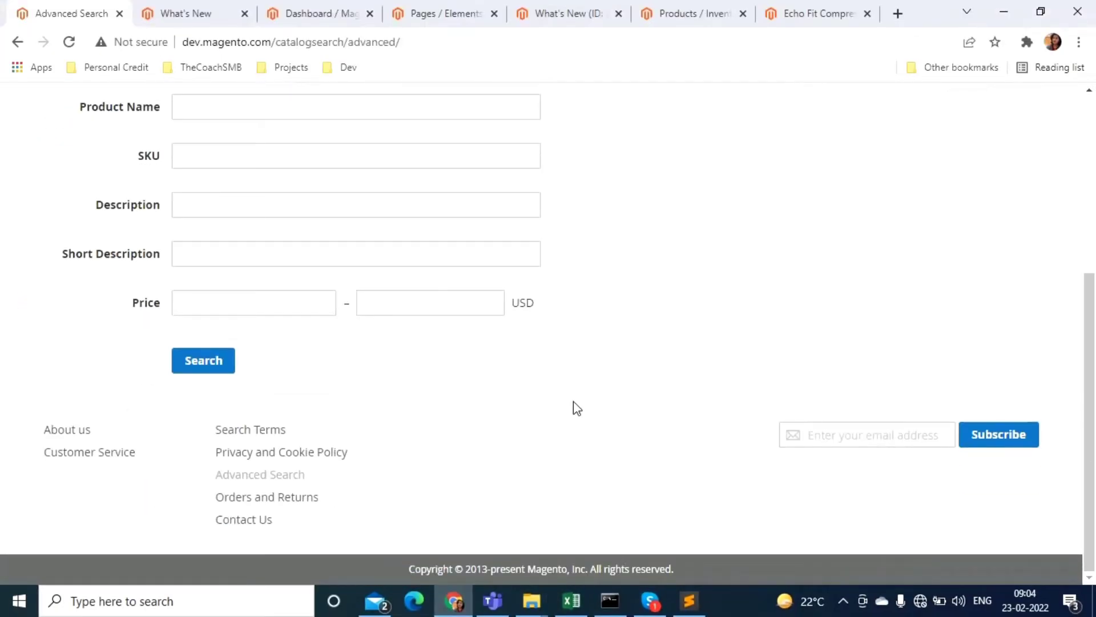
scroll(862, 306, "up", 4)
scroll(865, 342, "down", 1)
scroll(867, 348, "down", 1)
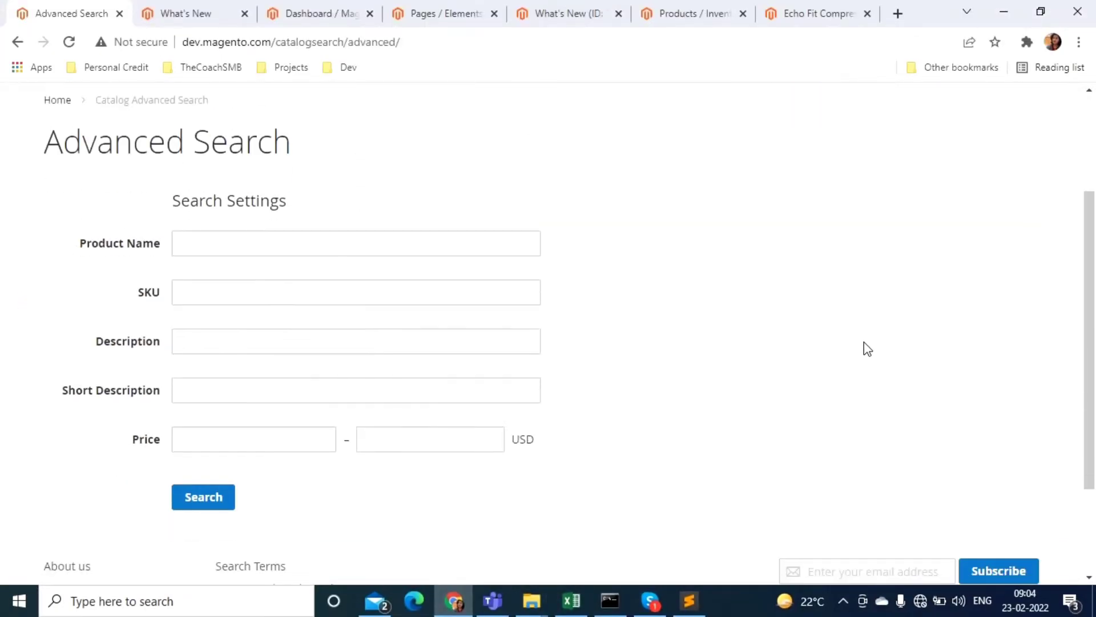